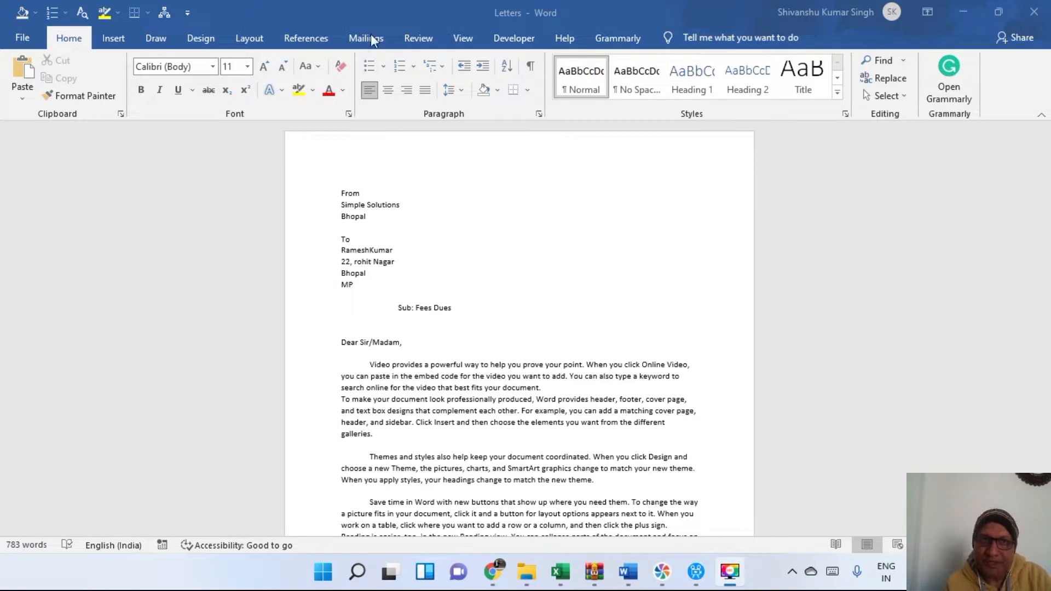
# - Insert two blank lines above the "Sub: Fees Dues" line to make room for the recipient's address
pyautogui.click(372, 40)
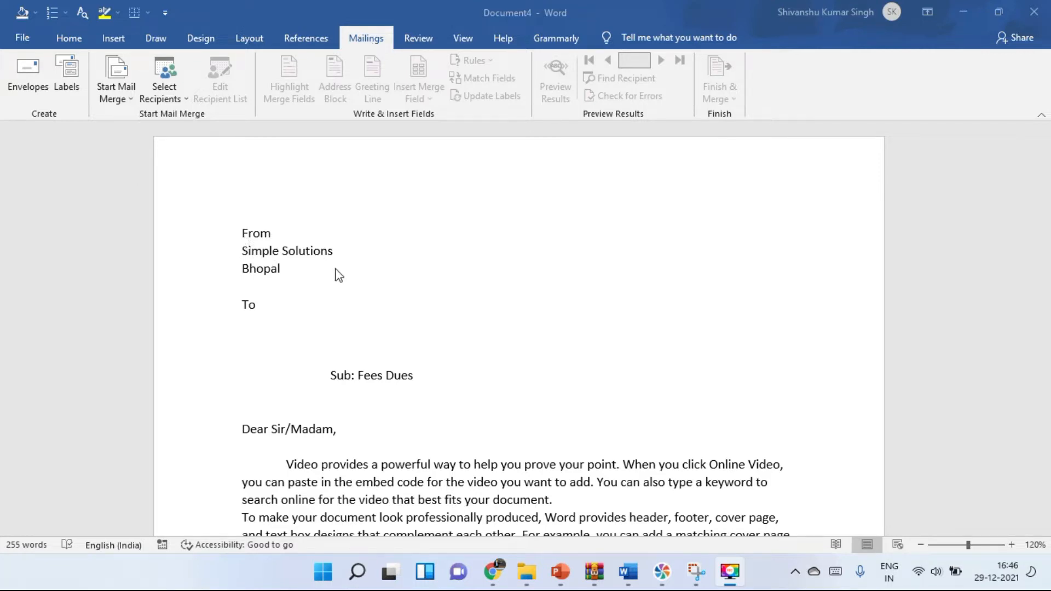
pyautogui.click(255, 309)
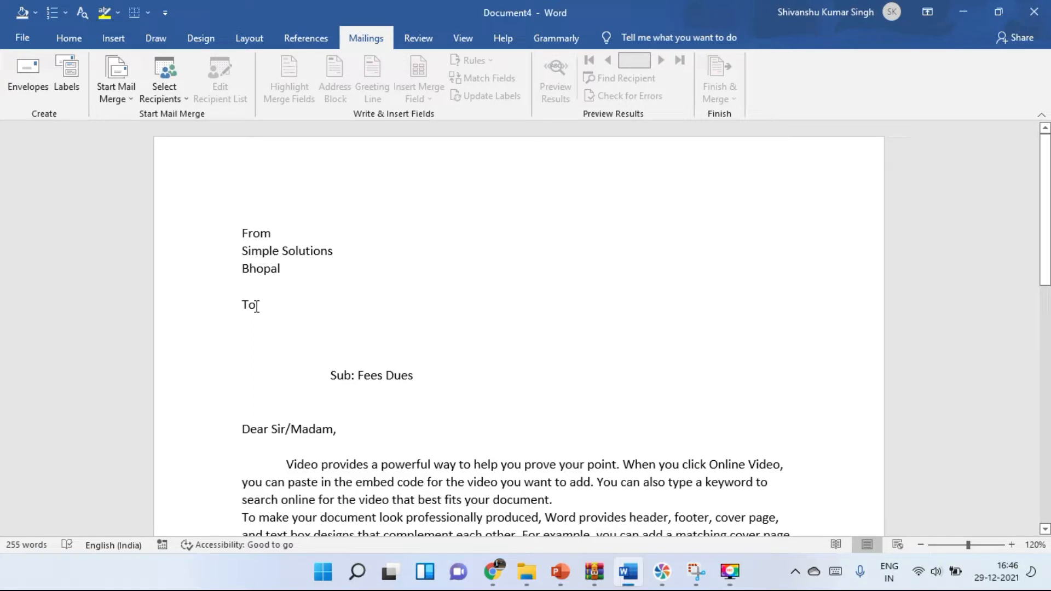
pyautogui.press('Down')
pyautogui.press('Down')
pyautogui.press('Down')
pyautogui.press('Down')
pyautogui.press('Return')
pyautogui.press('Return')
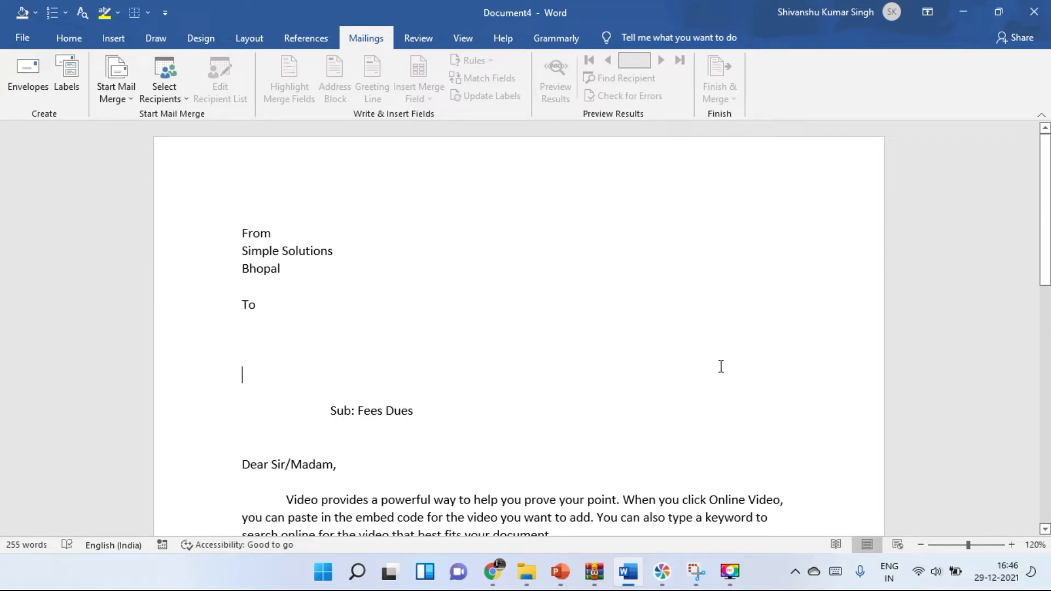
# - Place the insertion point after "To" and start a new mail merge recipient list for manual entry
pyautogui.moveTo(1046, 239)
pyautogui.mouseDown()
pyautogui.moveTo(1046, 472)
pyautogui.moveTo(1043, 234)
pyautogui.mouseUp()
pyautogui.click(265, 311)
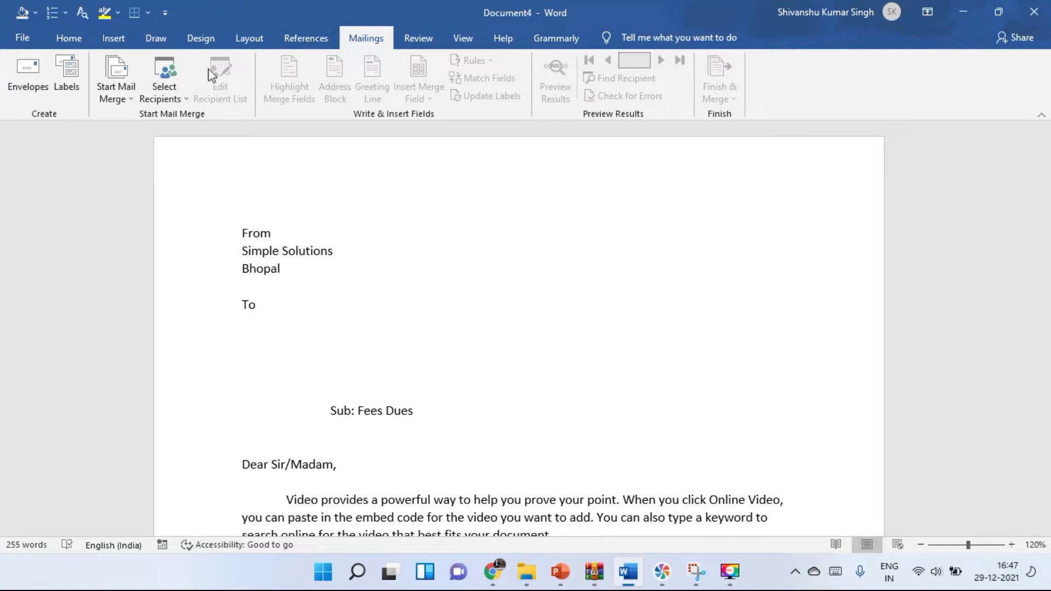
pyautogui.click(167, 105)
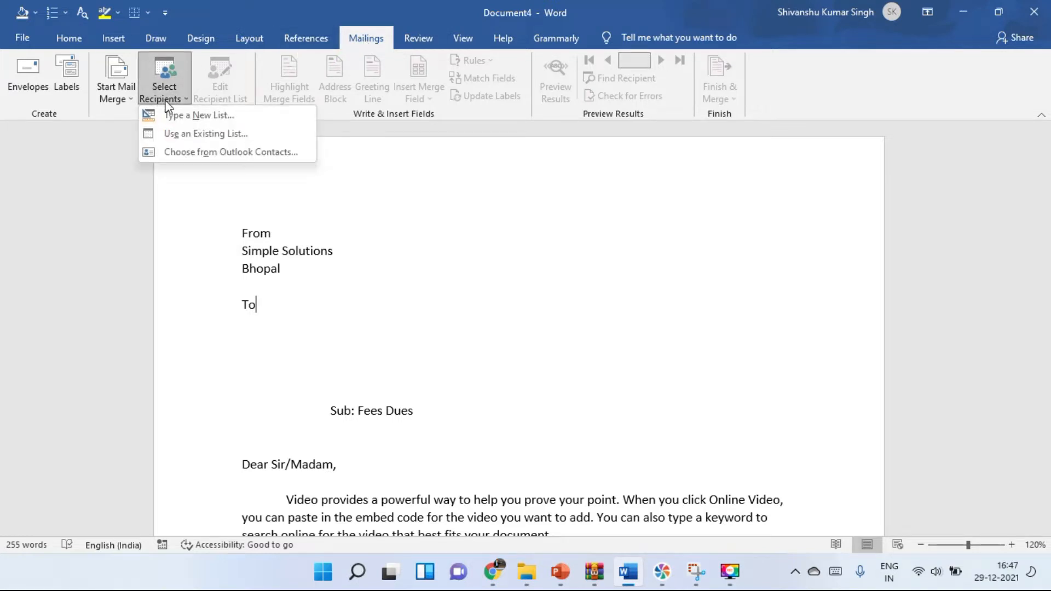
pyautogui.click(212, 121)
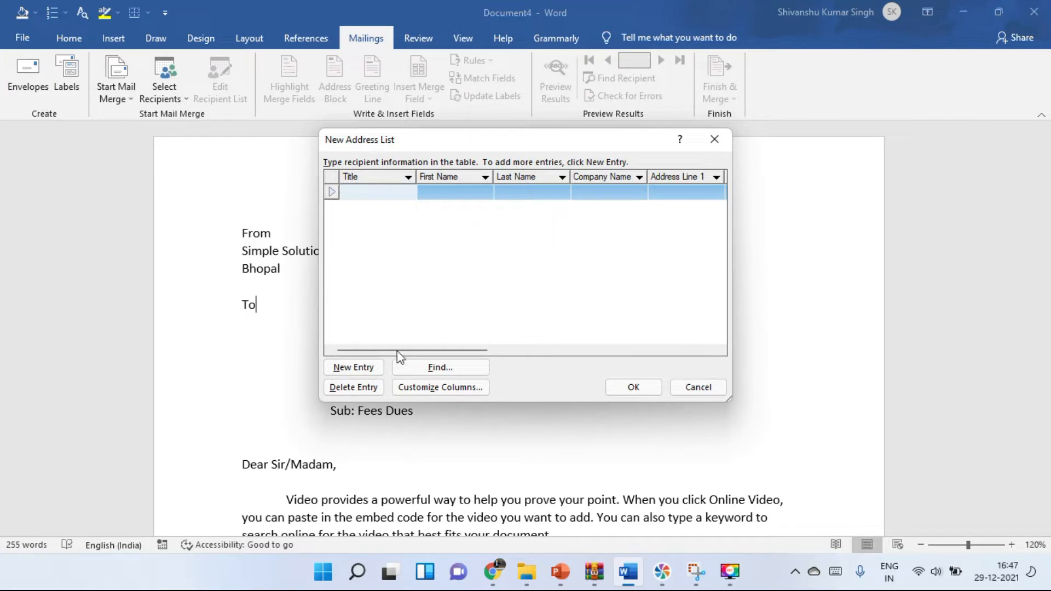
pyautogui.moveTo(418, 359); pyautogui.dragTo(376, 294)
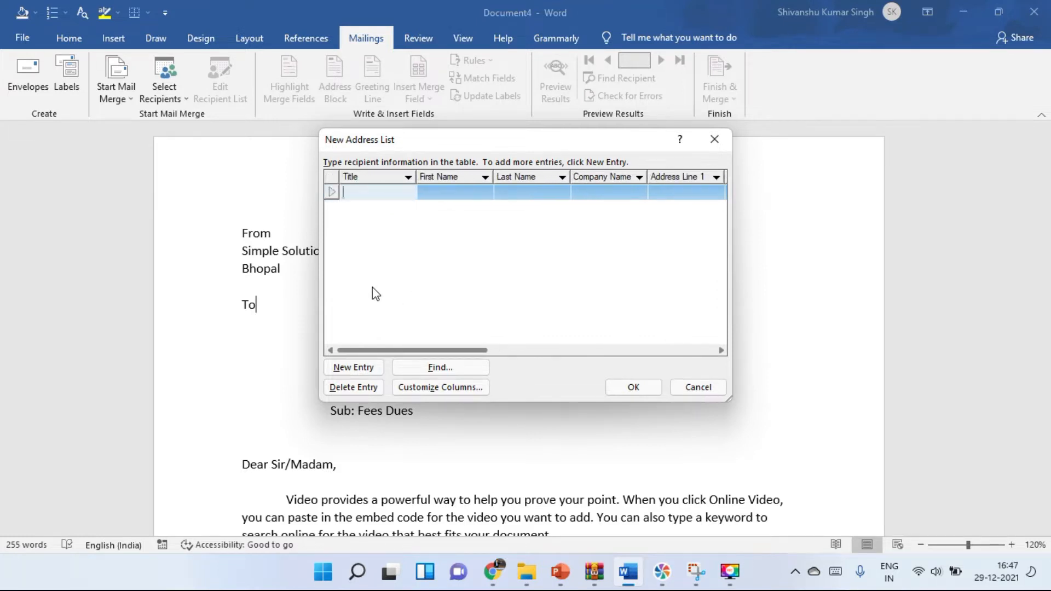
# - Customize the address list columns by deleting the Title field
pyautogui.click(450, 387)
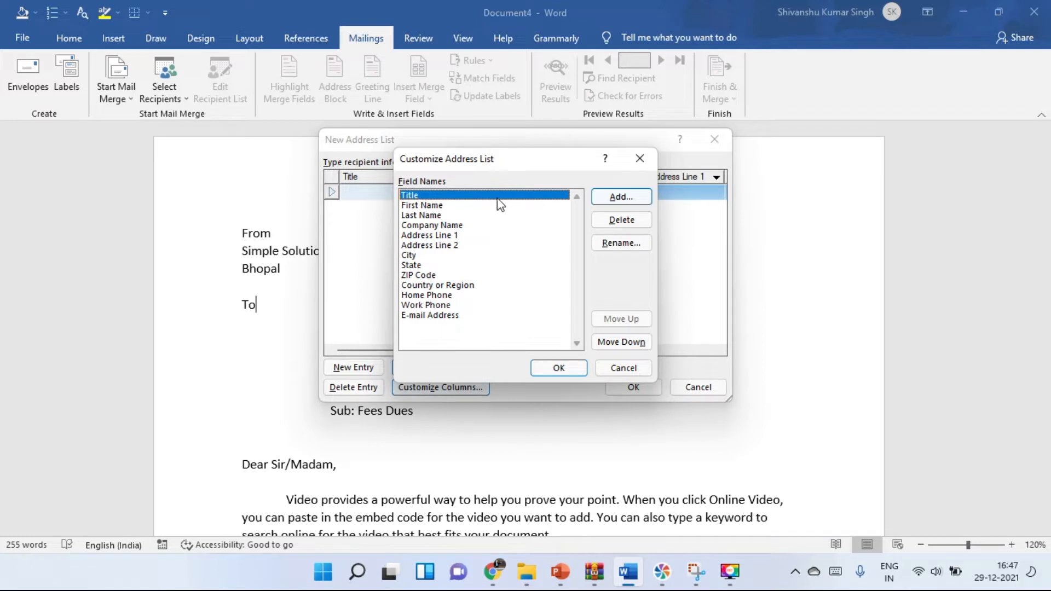
pyautogui.click(634, 223)
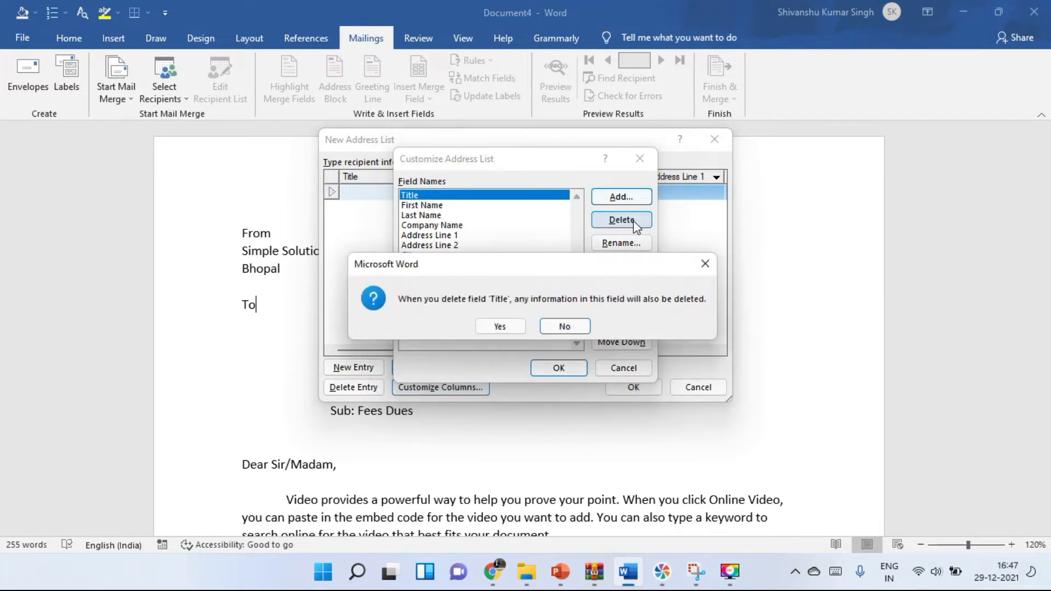
pyautogui.click(570, 327)
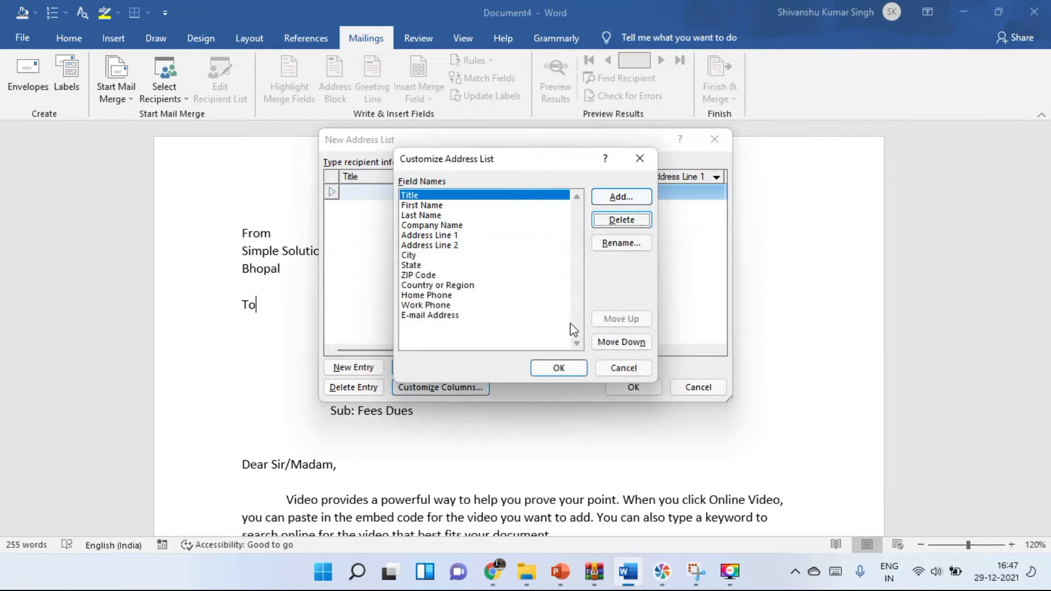
pyautogui.click(616, 220)
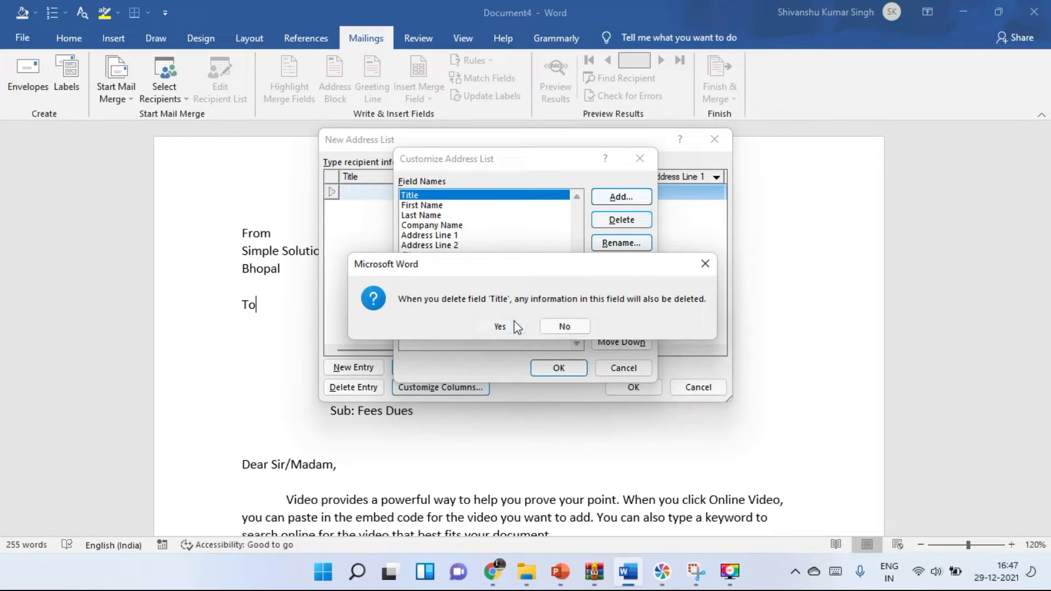
pyautogui.click(516, 327)
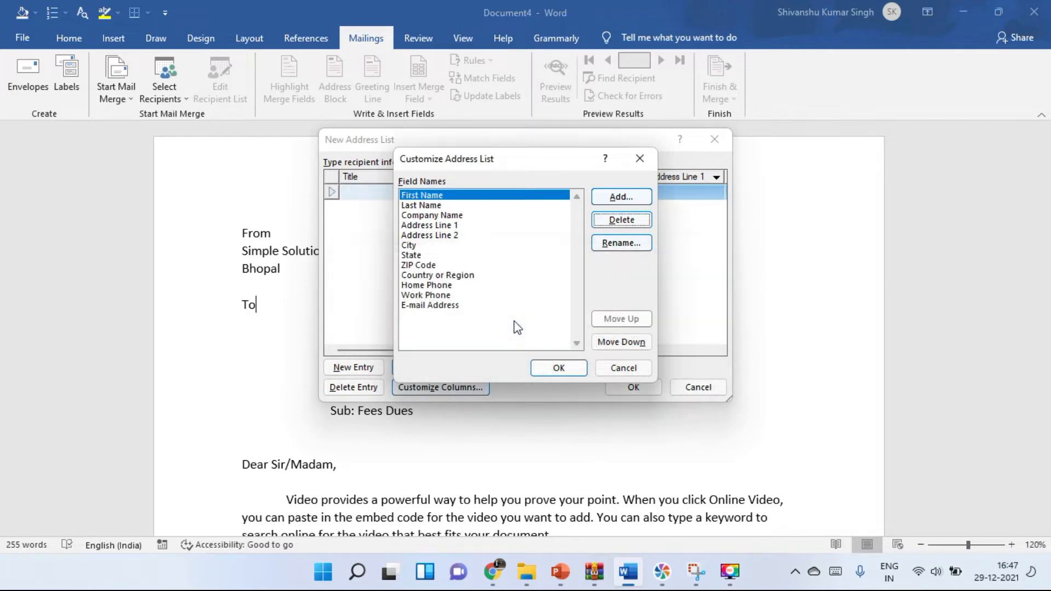
# - Delete the Company Name and Address Line 2 fields from the address list
pyautogui.click(452, 216)
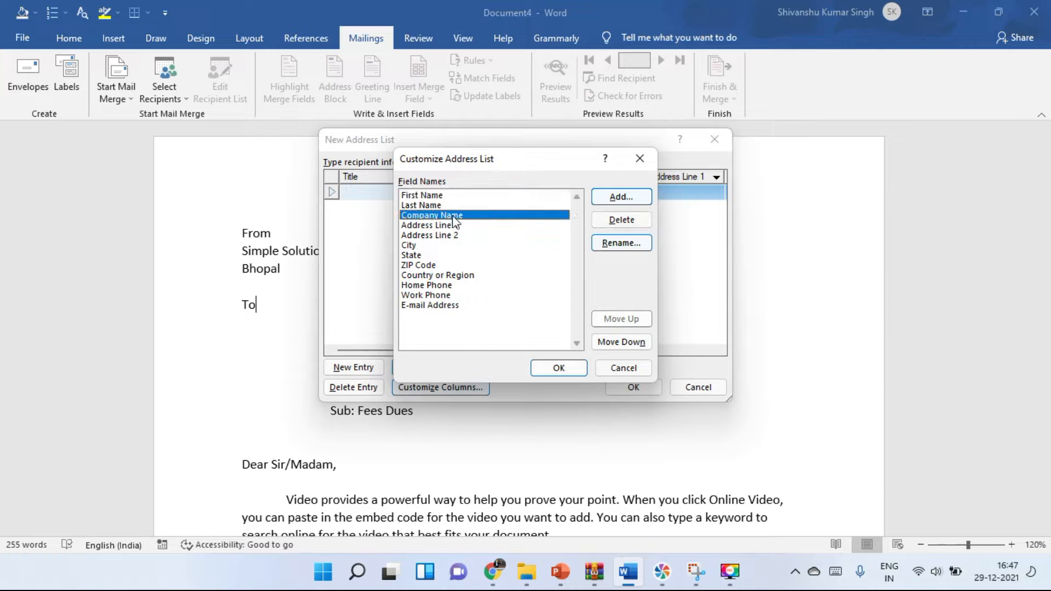
pyautogui.click(613, 221)
pyautogui.click(502, 327)
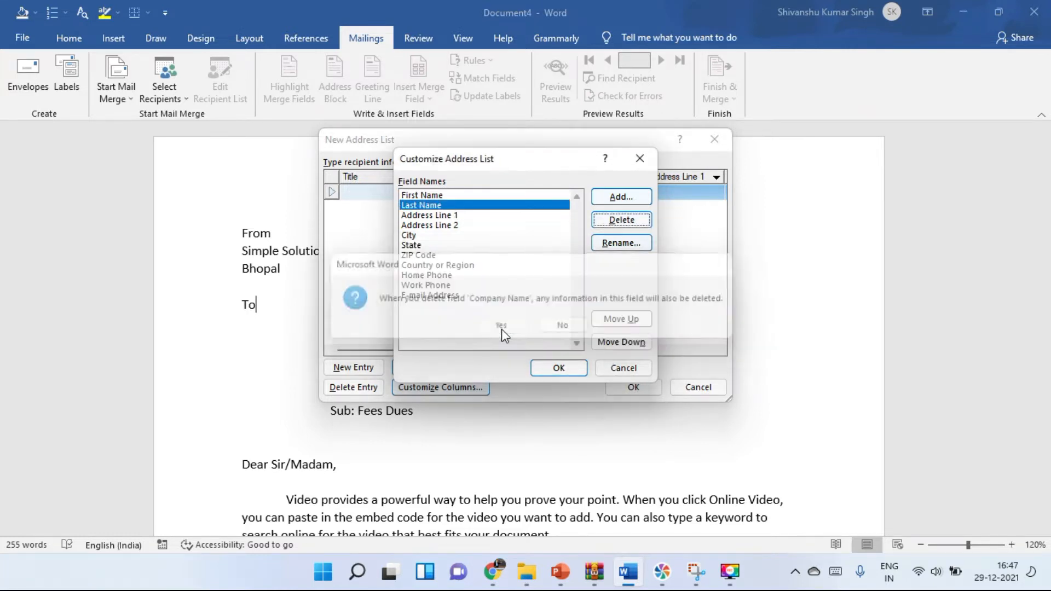
pyautogui.click(453, 226)
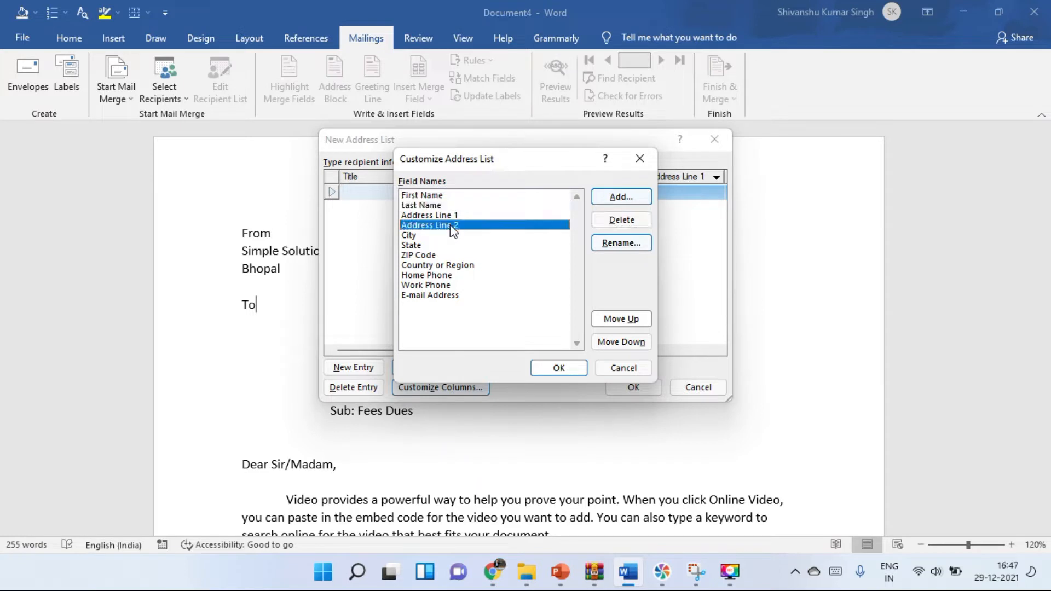
pyautogui.click(615, 221)
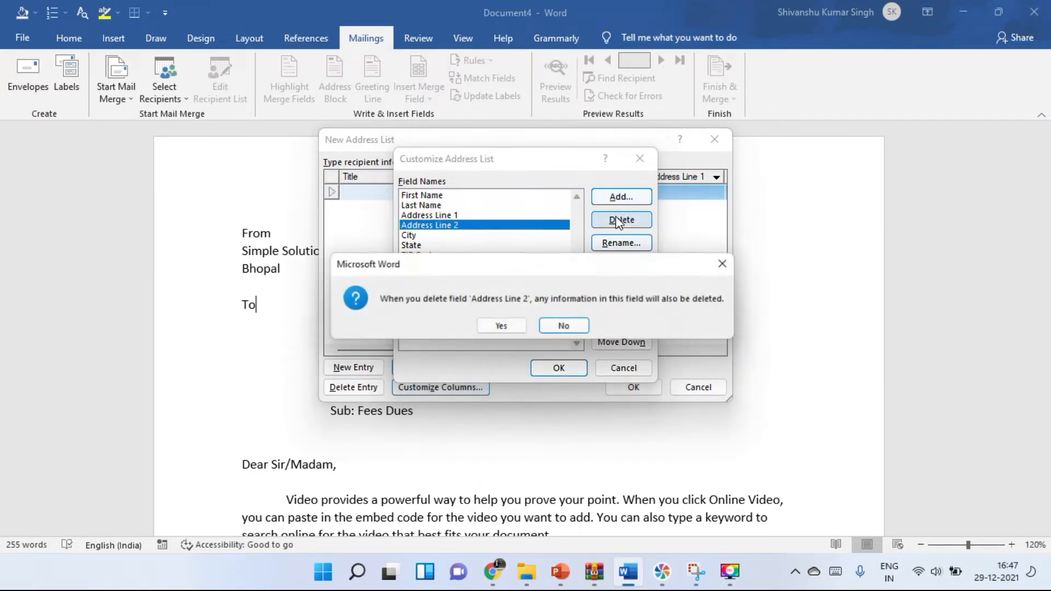
pyautogui.click(498, 327)
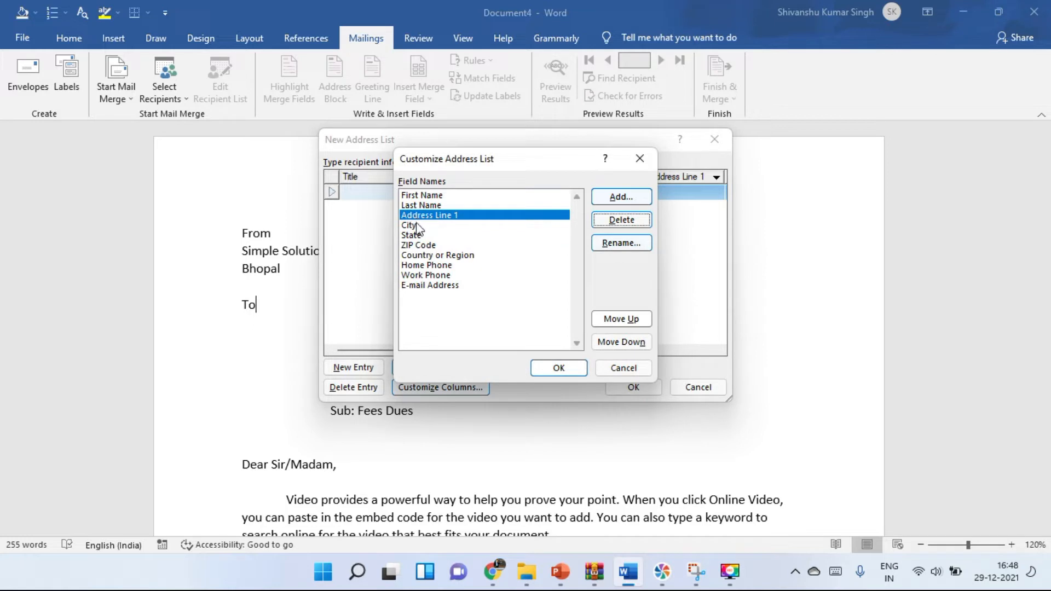
# - Delete the Country or Region and Home Phone fields from the address list
pyautogui.click(435, 256)
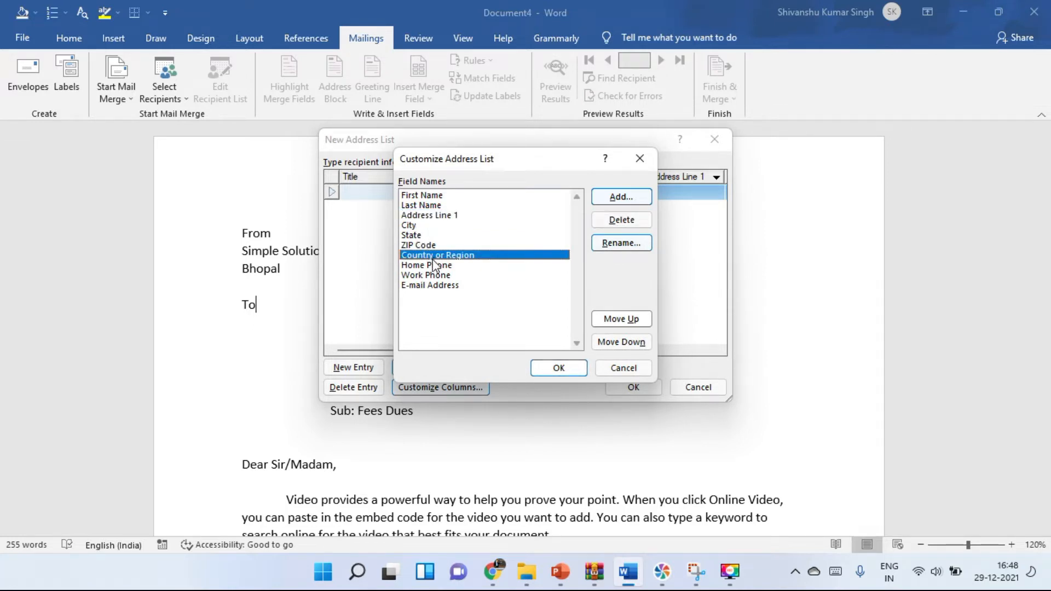
pyautogui.click(434, 264)
pyautogui.click(433, 255)
pyautogui.click(622, 219)
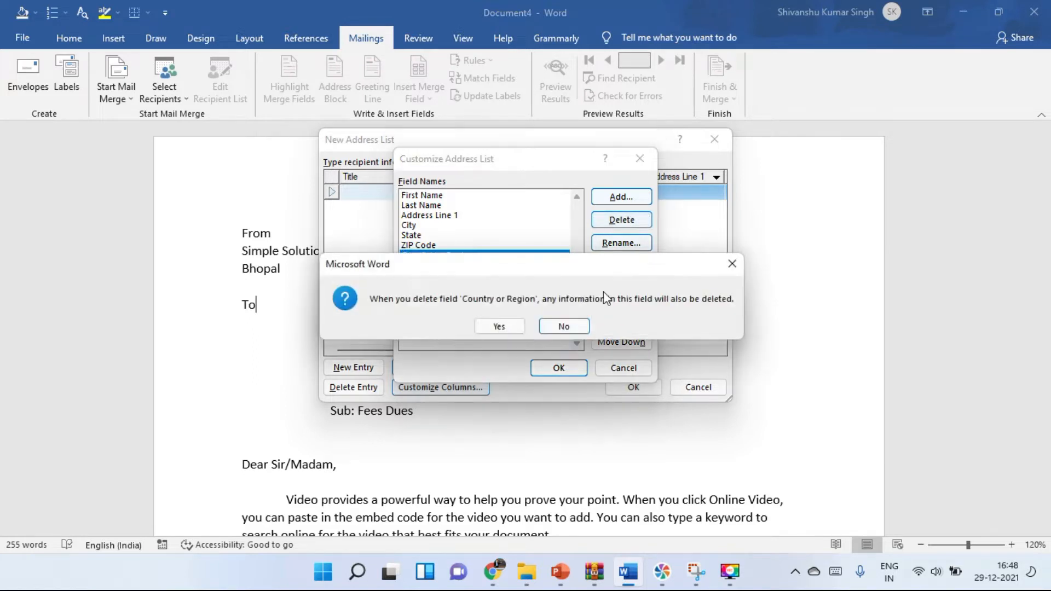
pyautogui.click(499, 327)
pyautogui.click(430, 255)
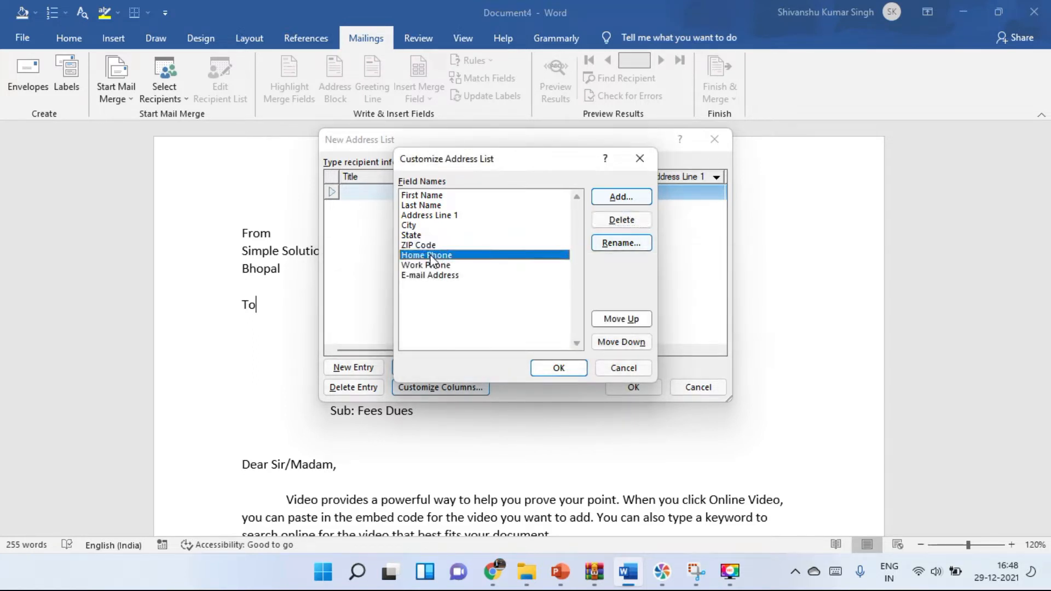
pyautogui.click(620, 221)
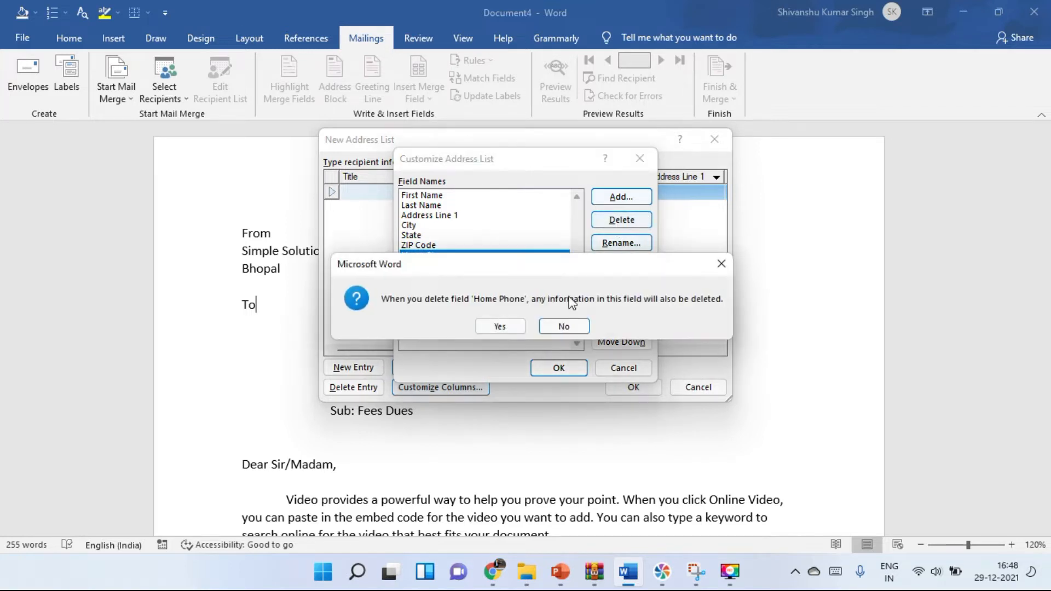
pyautogui.click(501, 327)
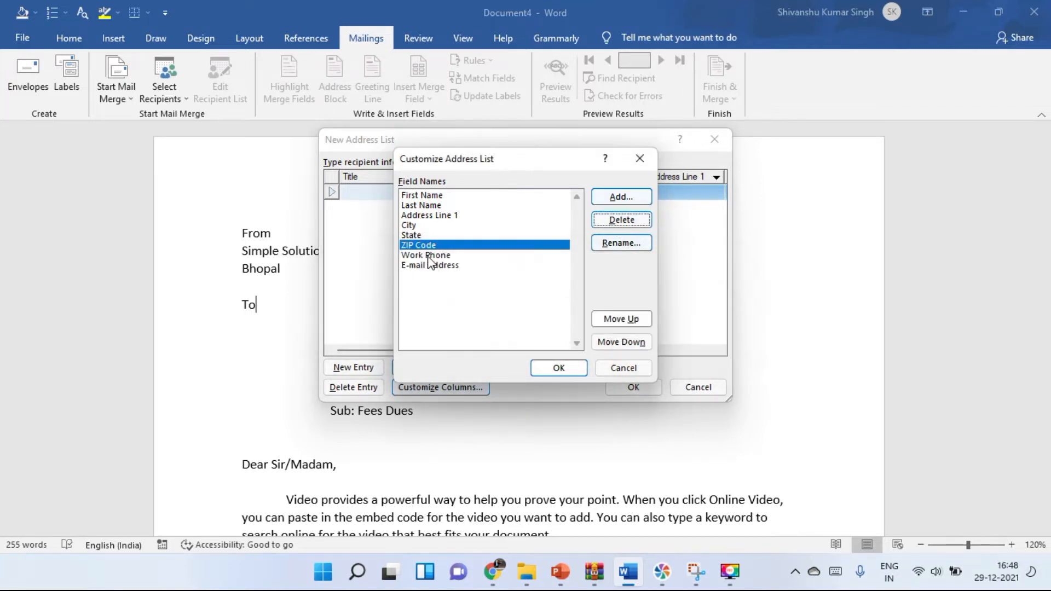
# - Delete the Work Phone and E-mail Address fields and apply the customized columns
pyautogui.click(430, 256)
pyautogui.click(621, 221)
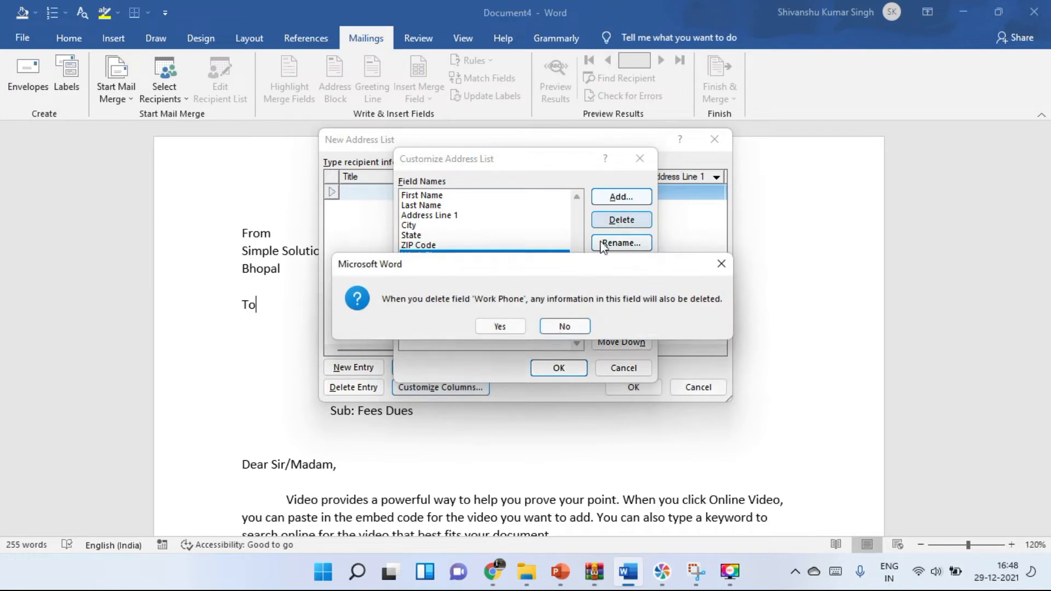
pyautogui.click(515, 328)
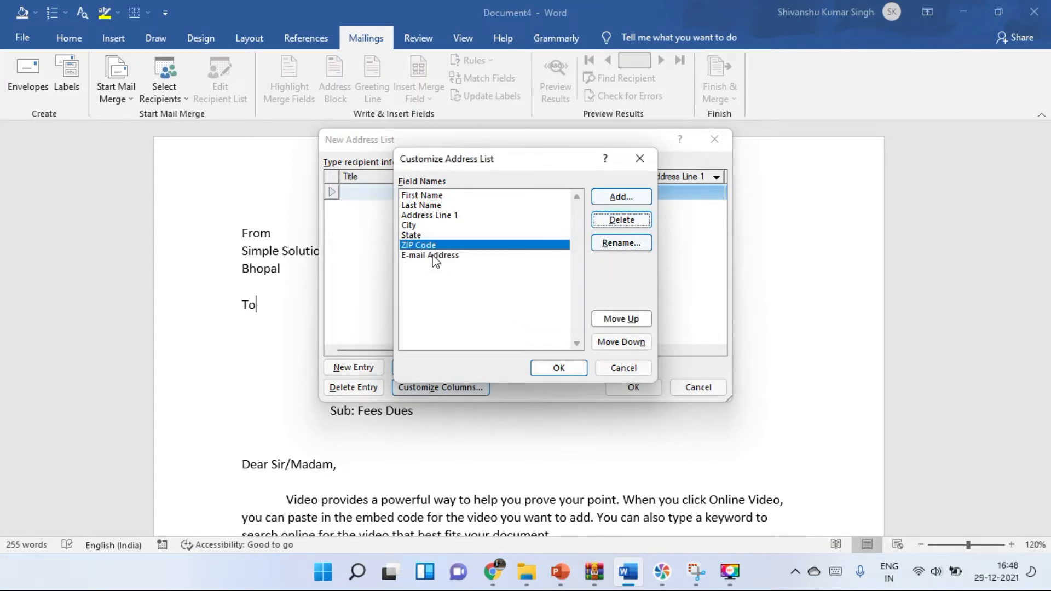
pyautogui.click(433, 256)
pyautogui.click(625, 221)
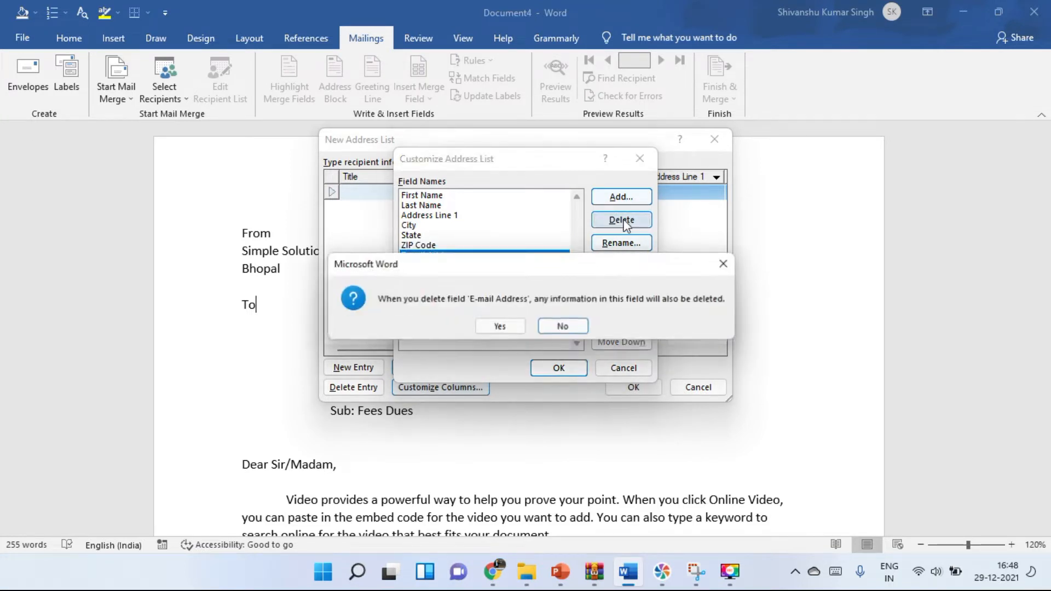
pyautogui.click(510, 325)
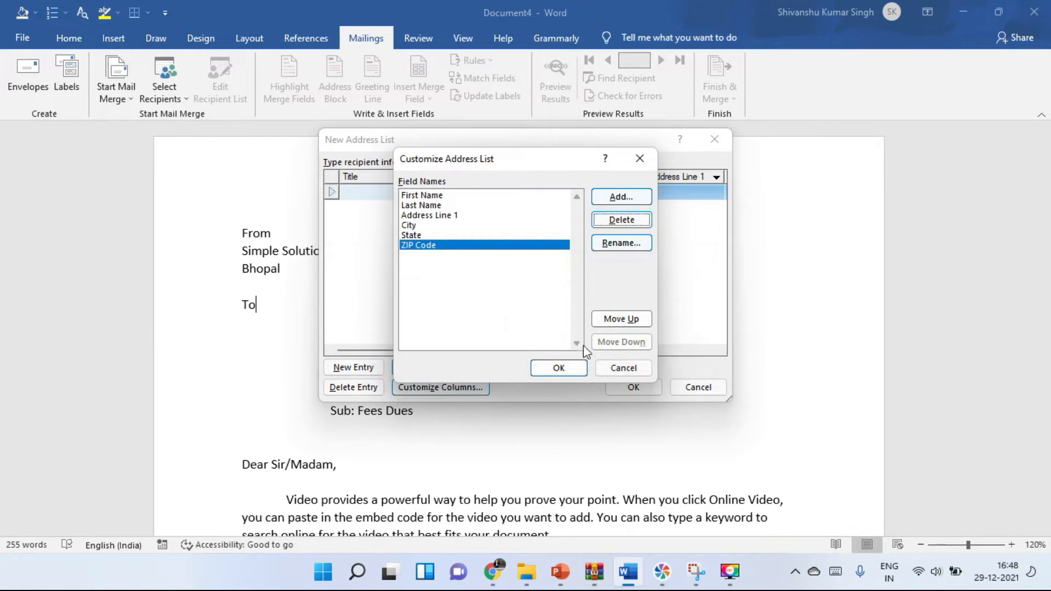
pyautogui.click(558, 369)
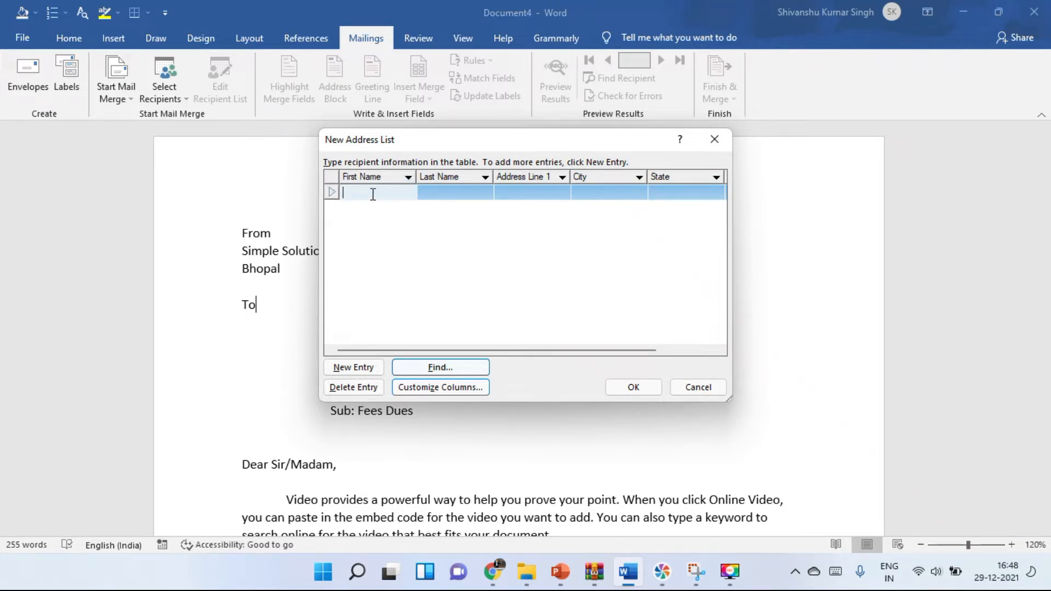
# - Fill in the first recipient's first name, last name, address line, city and state
pyautogui.write('Rameskh')
pyautogui.click(435, 191)
pyautogui.write('Kumar')
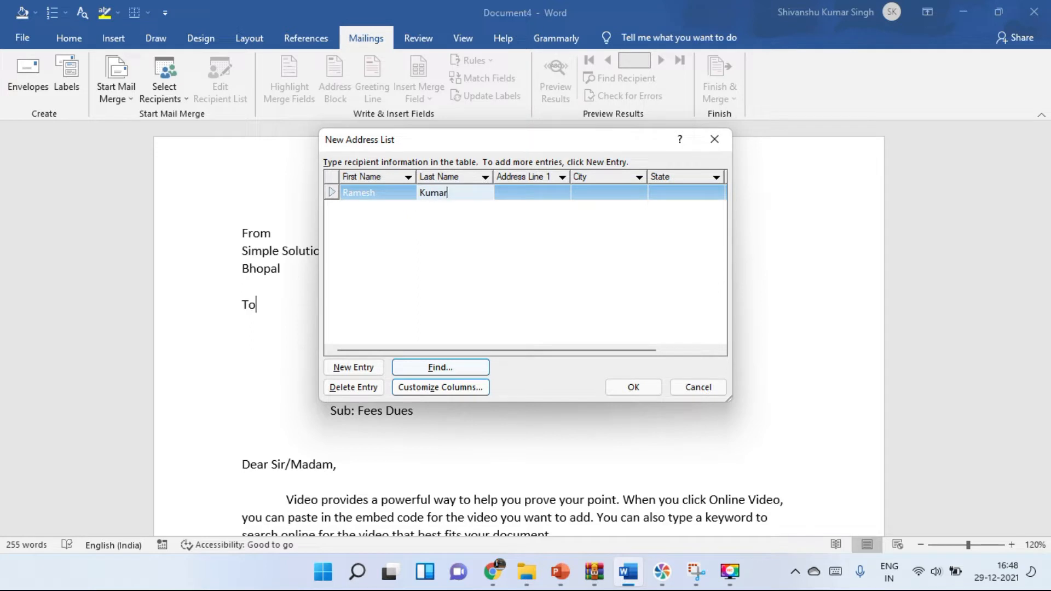
pyautogui.press('Tab')
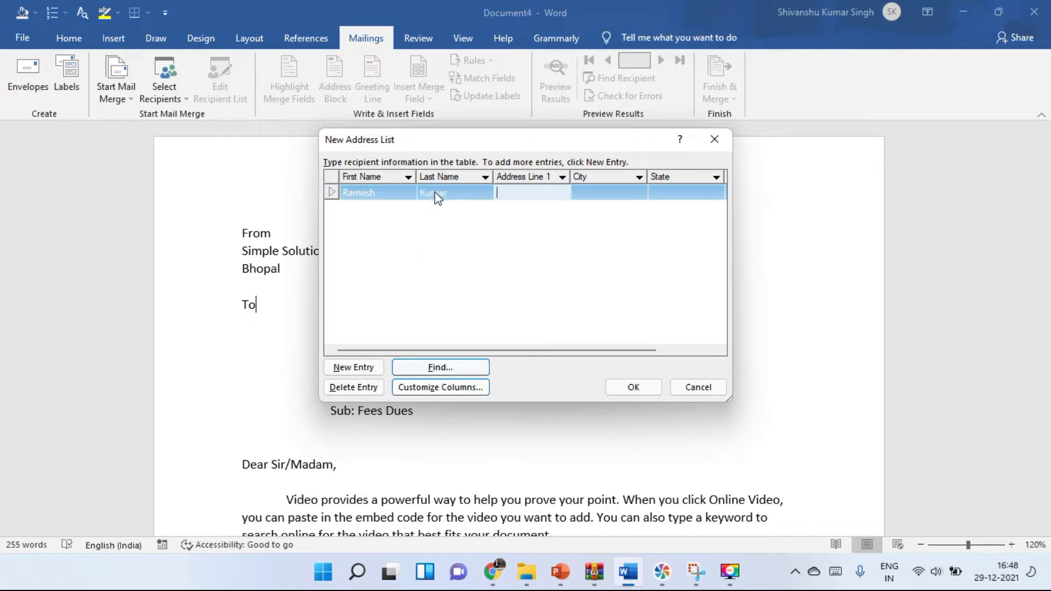
pyautogui.write('22, rohit Nagar')
pyautogui.click(575, 193)
pyautogui.write('Bhopal')
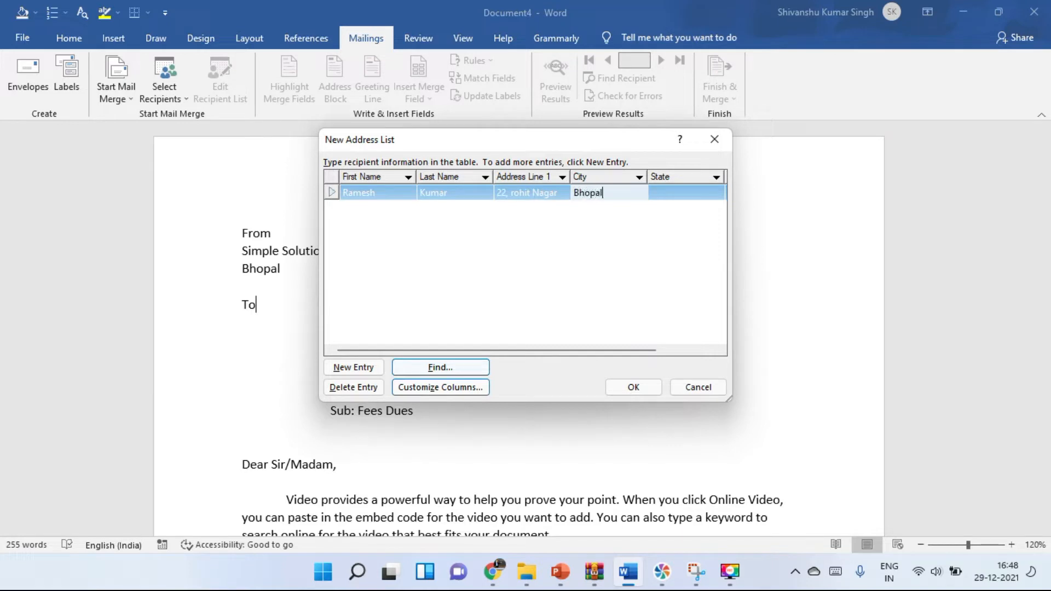
pyautogui.click(665, 196)
pyautogui.write('MP')
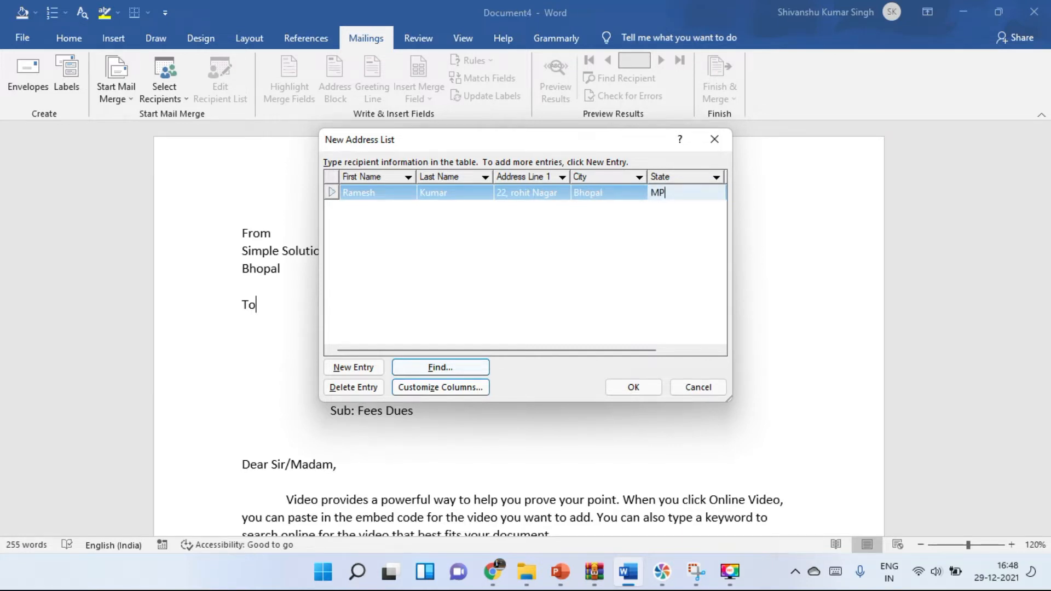
# - Add a second recipient entry and fill in the first name, last name, address line, city and state
pyautogui.click(369, 368)
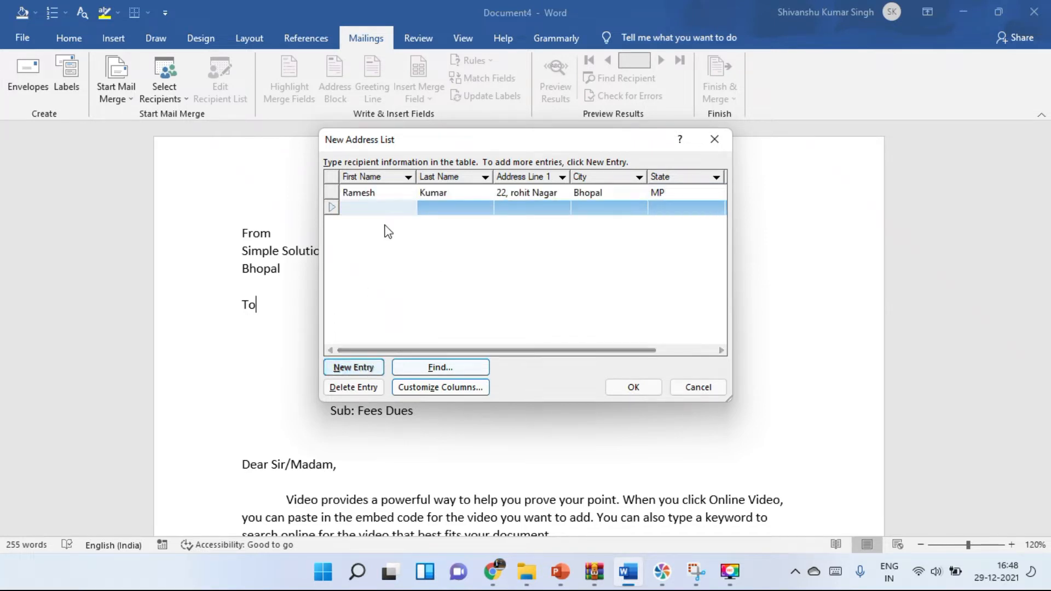
pyautogui.write('Ga')
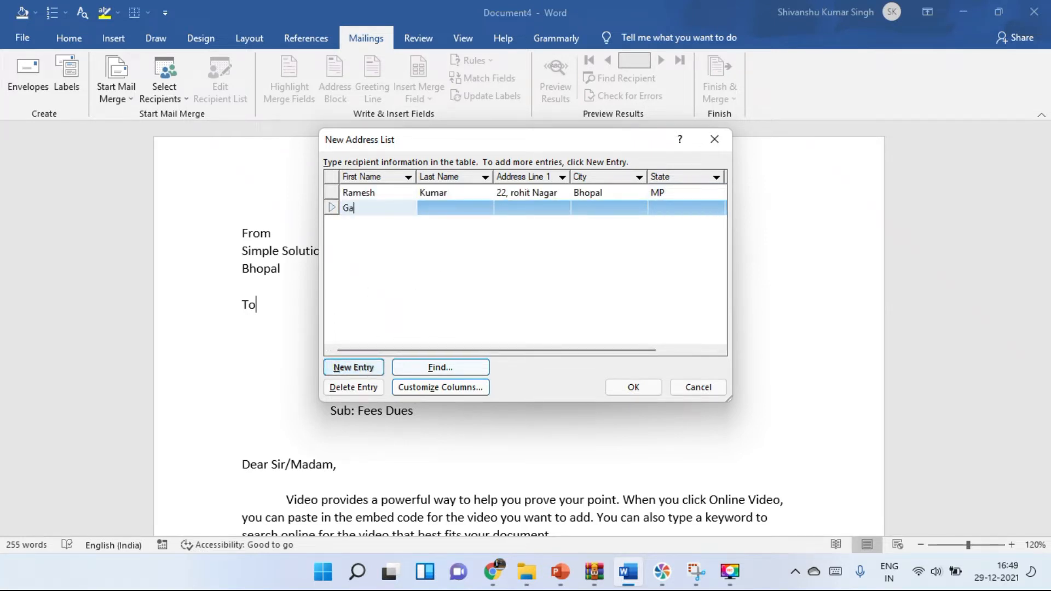
pyautogui.write('urav')
pyautogui.press('Tab')
pyautogui.write('Singh')
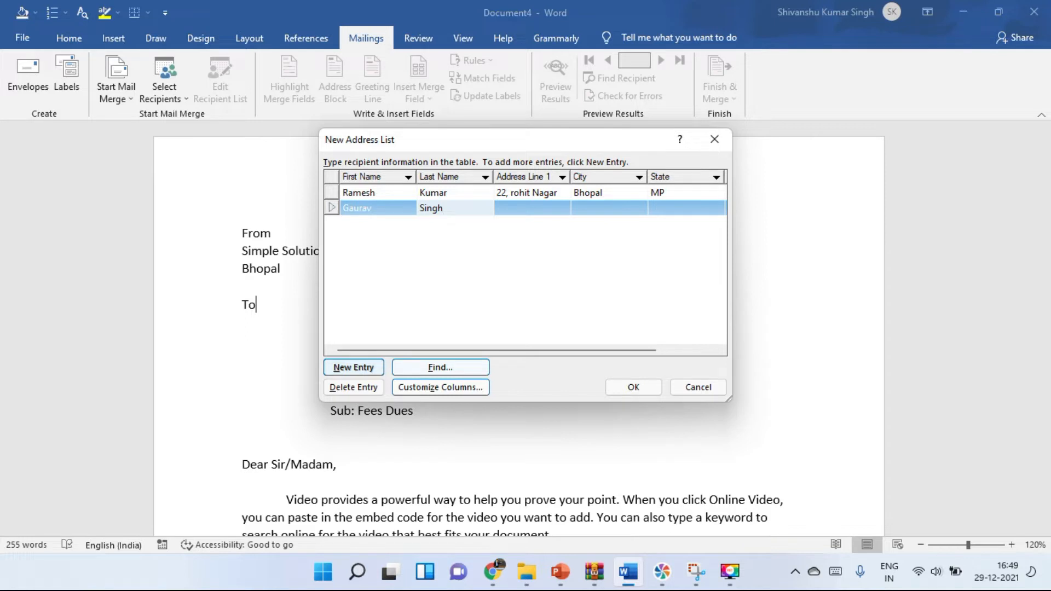
pyautogui.press('Tab')
pyautogui.write('34, Anand ')
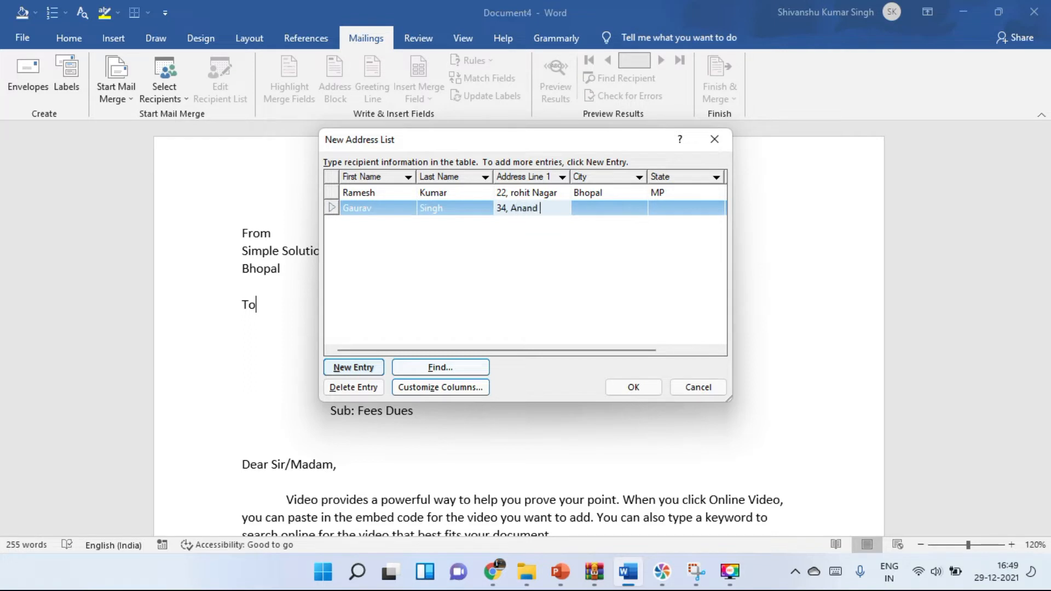
pyautogui.write('Nagar')
pyautogui.press('Tab')
pyautogui.write('Bhopal')
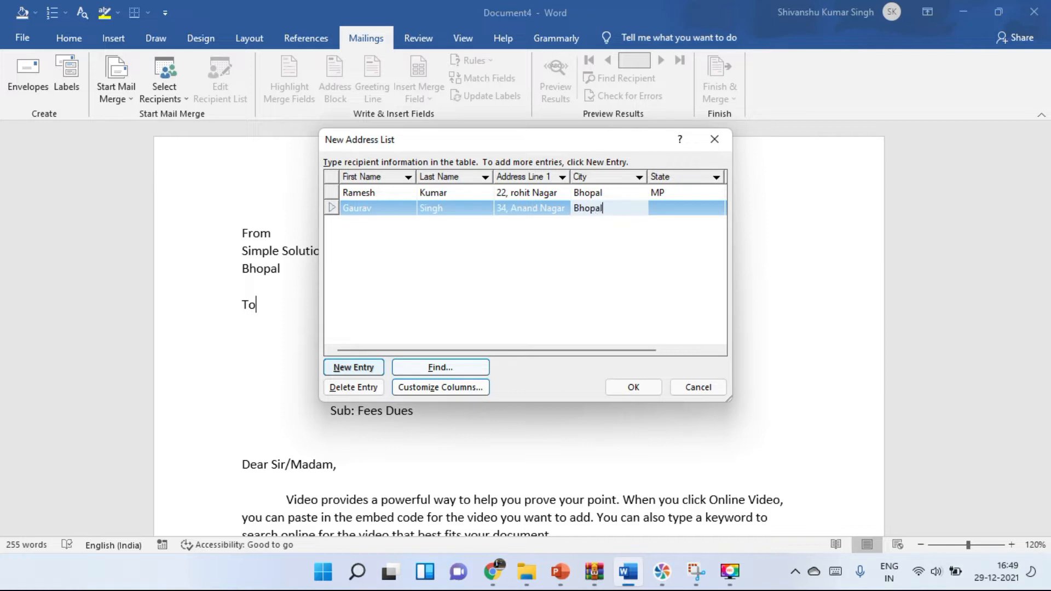
pyautogui.press('Tab')
pyautogui.write('MP')
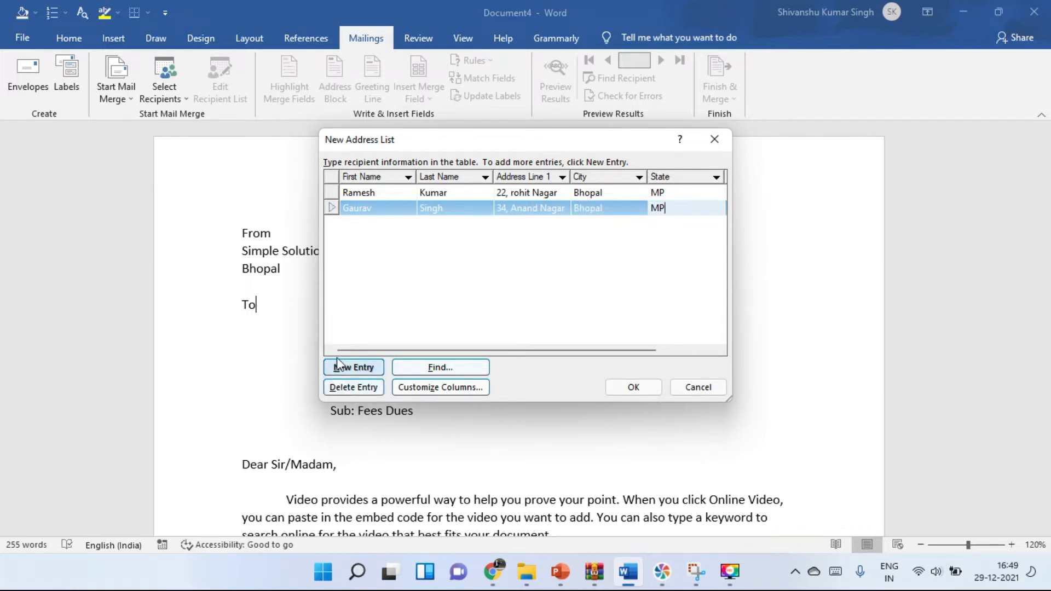
# - Add a third recipient entry with the first name, last name, address line, city and state filled in
pyautogui.click(338, 364)
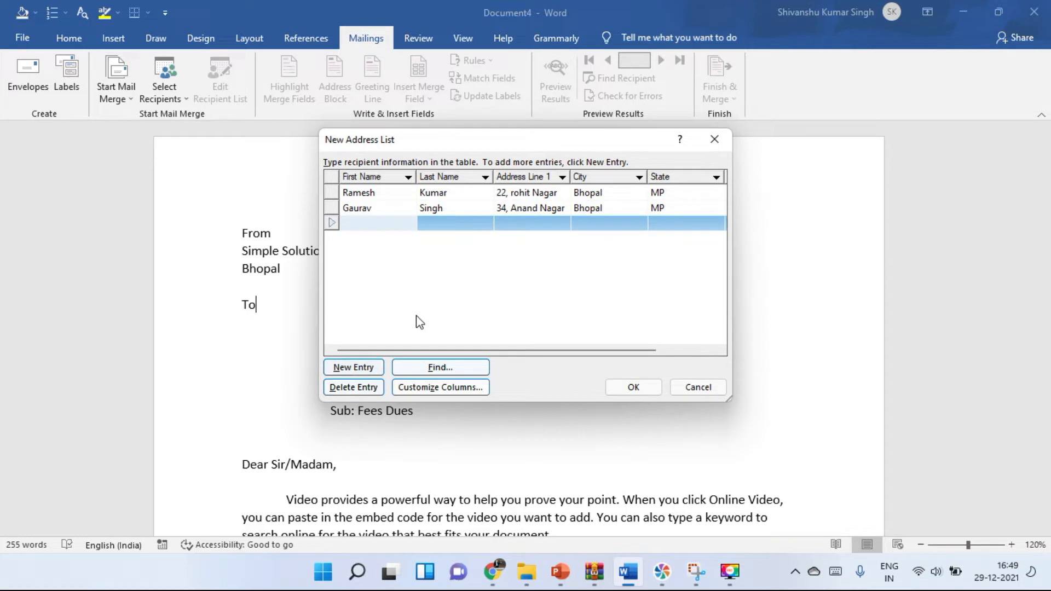
pyautogui.write('Sures')
pyautogui.press('Tab')
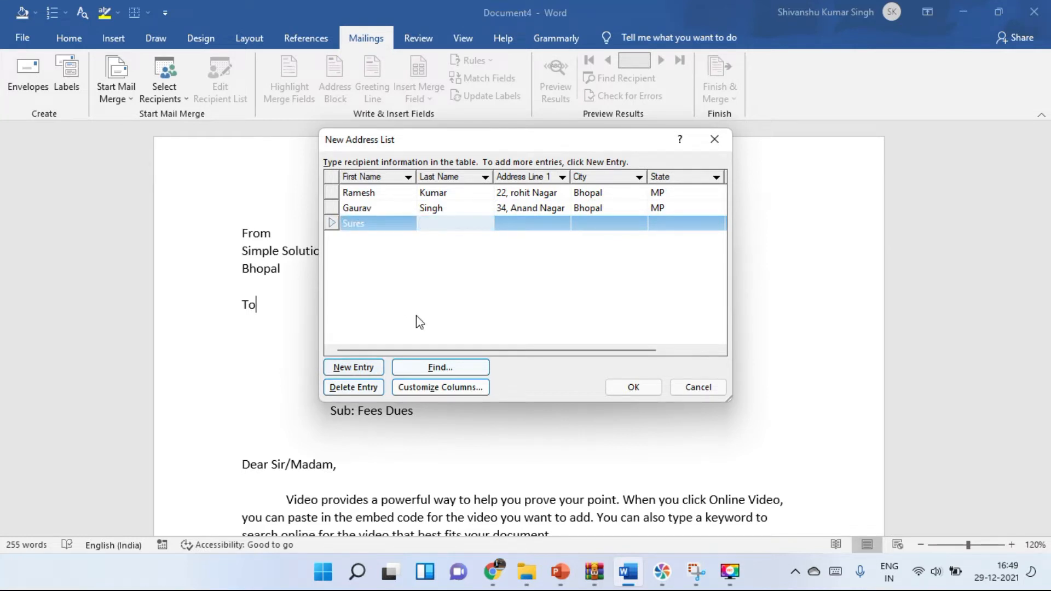
pyautogui.write('Kartik')
pyautogui.press('Tab')
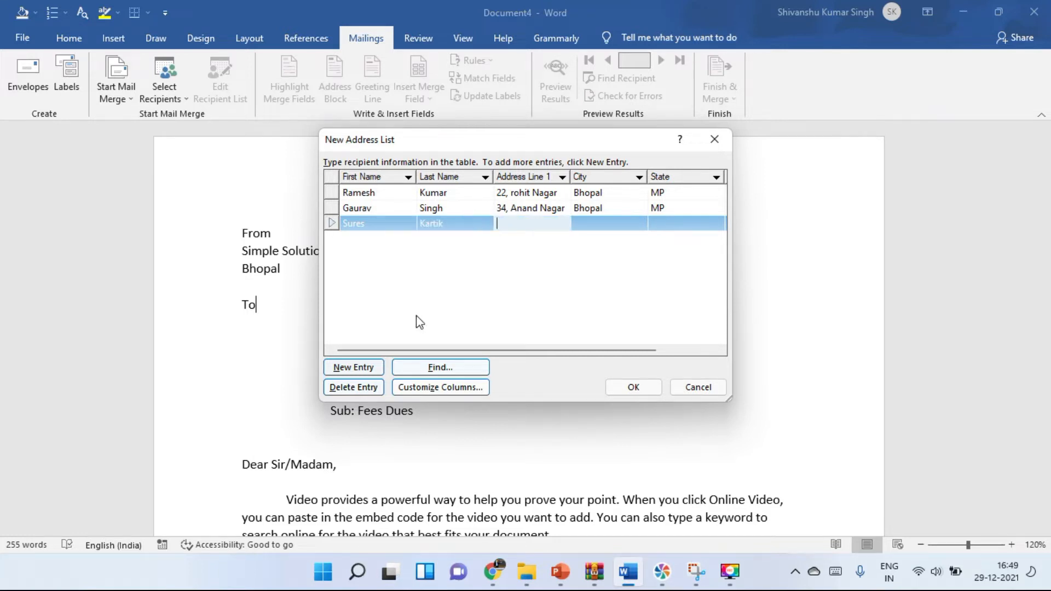
pyautogui.write('56, Vijay Nagar')
pyautogui.press('Tab')
pyautogui.write('Bhopal')
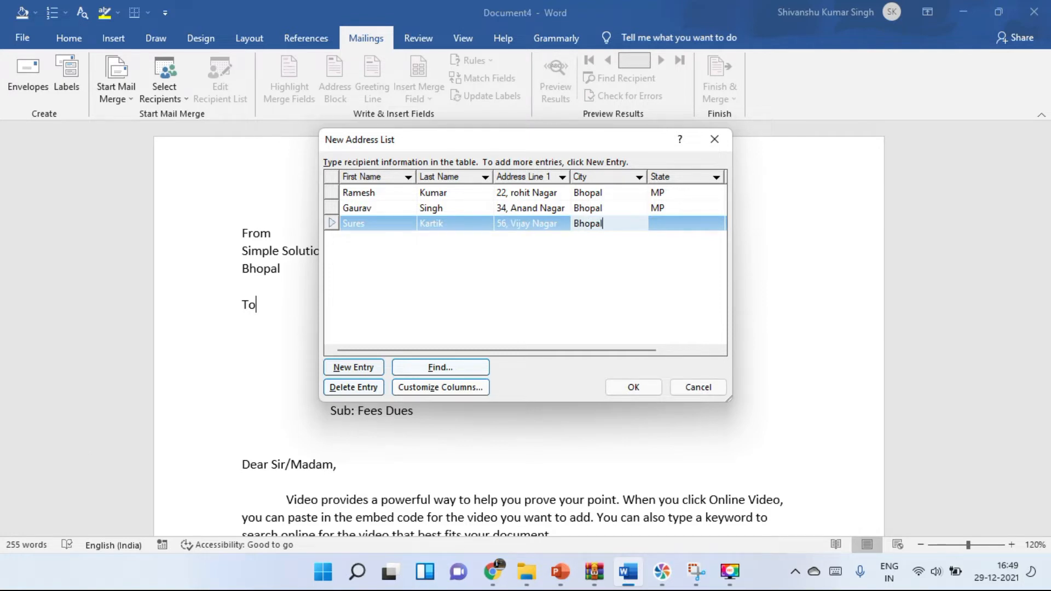
pyautogui.press('Tab')
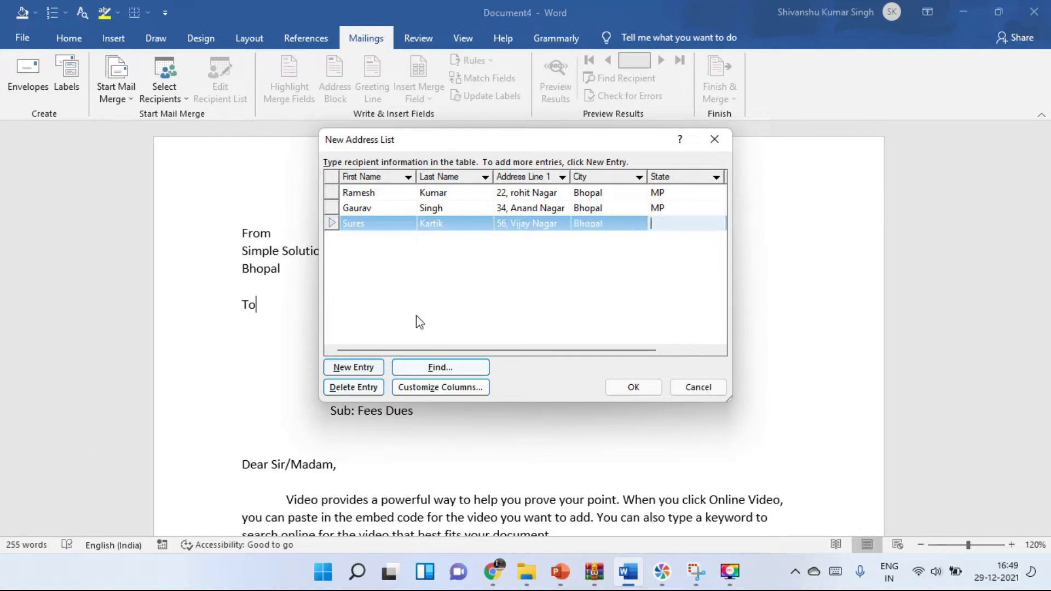
pyautogui.write('MP')
# - Finish the address list and save it as "Class IX" in My Data Sources
pyautogui.click(635, 385)
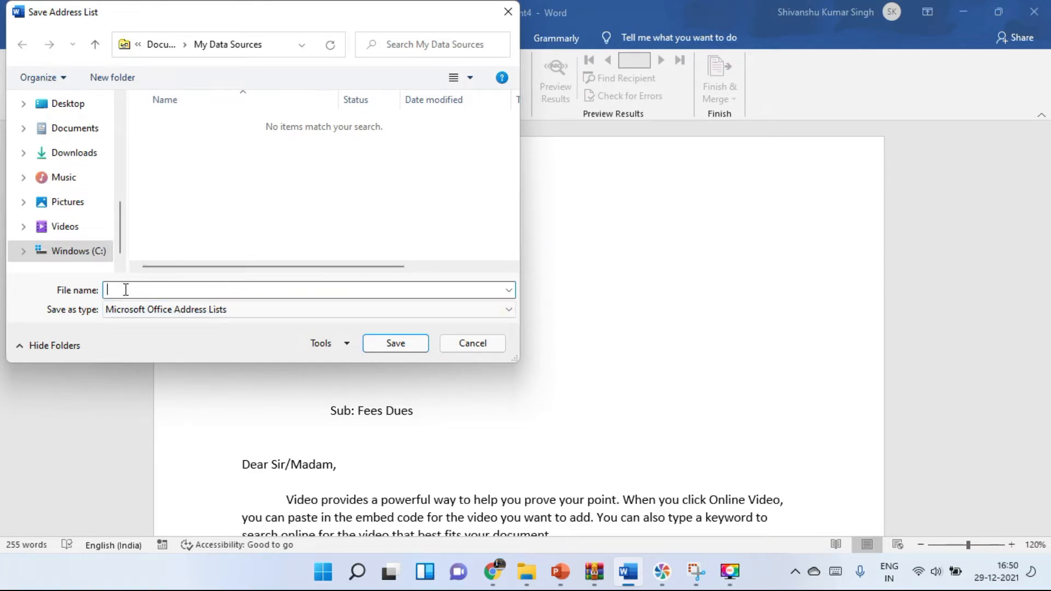
pyautogui.write('V')
pyautogui.press('BackSpace')
pyautogui.write('X')
pyautogui.press('BackSpace')
pyautogui.write('Class IX')
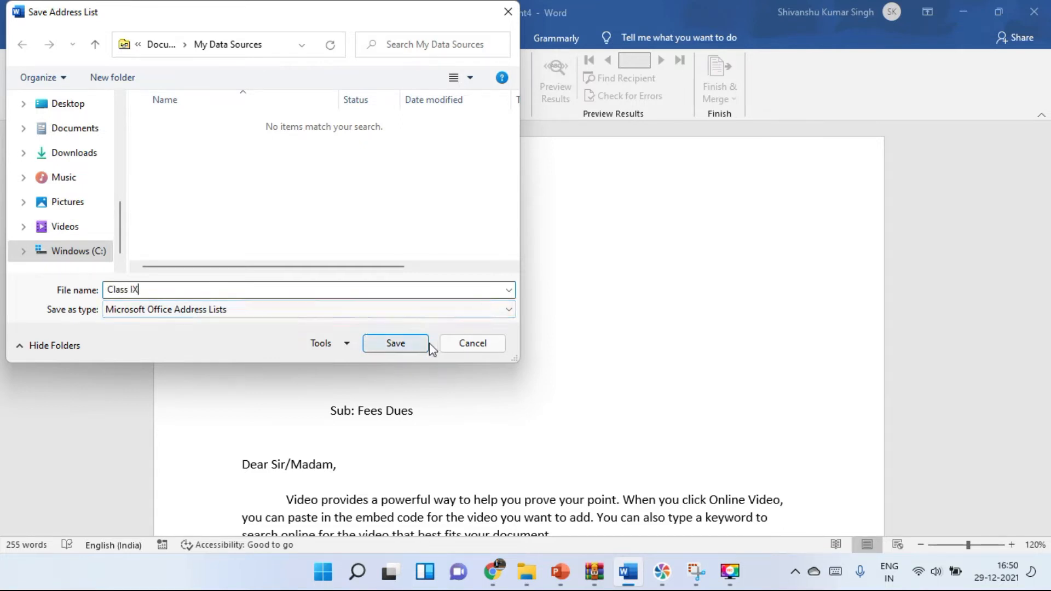
pyautogui.click(411, 343)
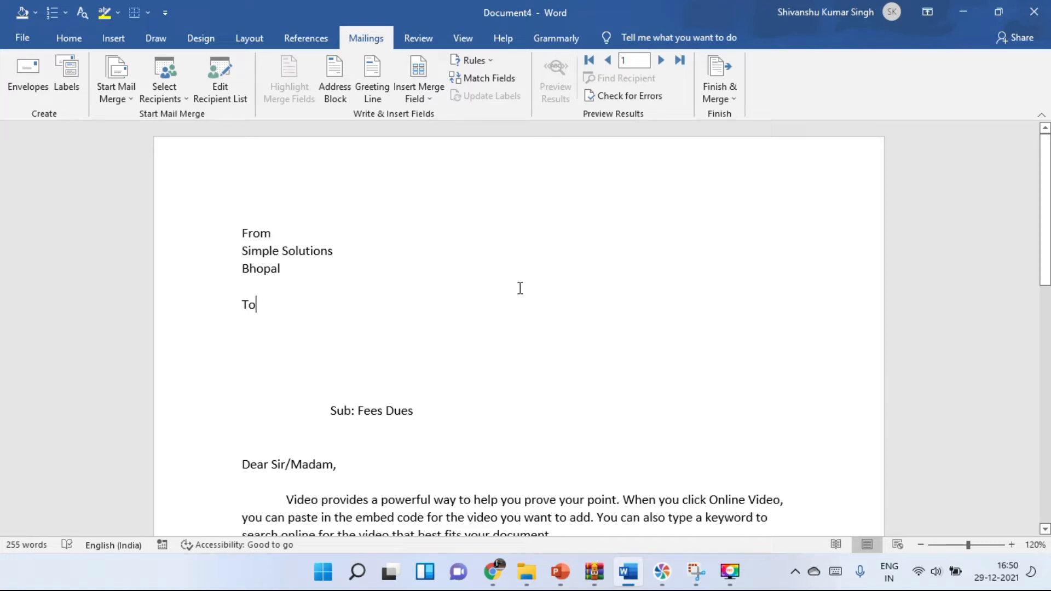
# - Load the existing list Class IX.mdb as the mail merge recipients
pyautogui.click(180, 97)
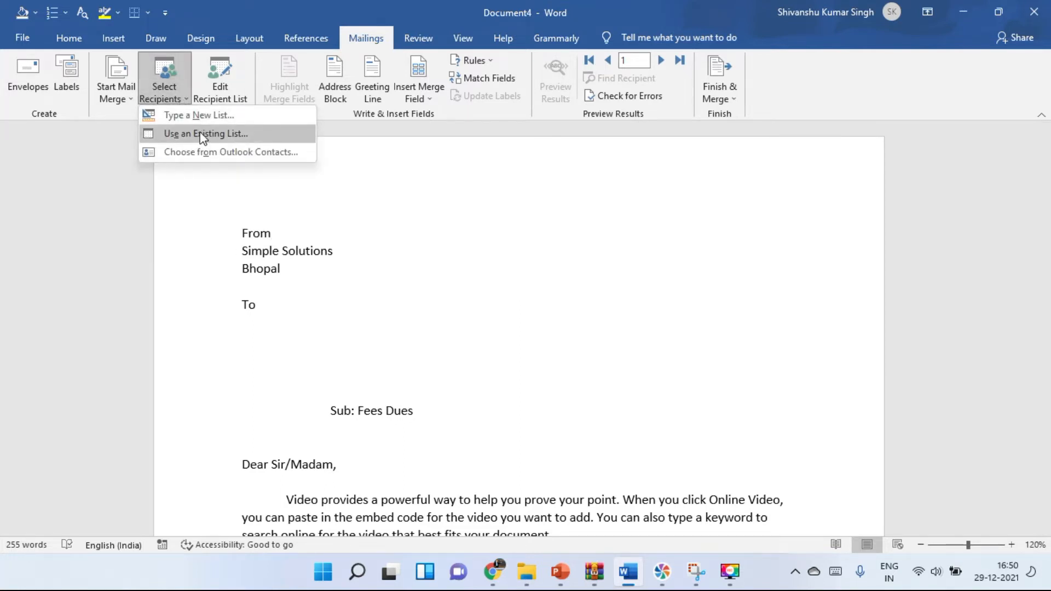
pyautogui.click(200, 133)
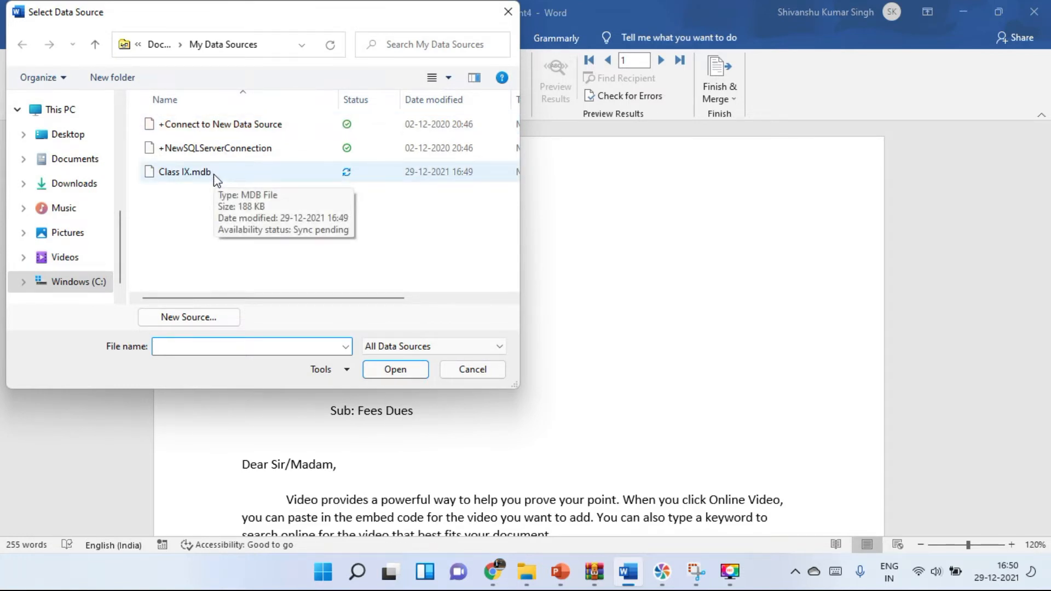
pyautogui.doubleClick(214, 174)
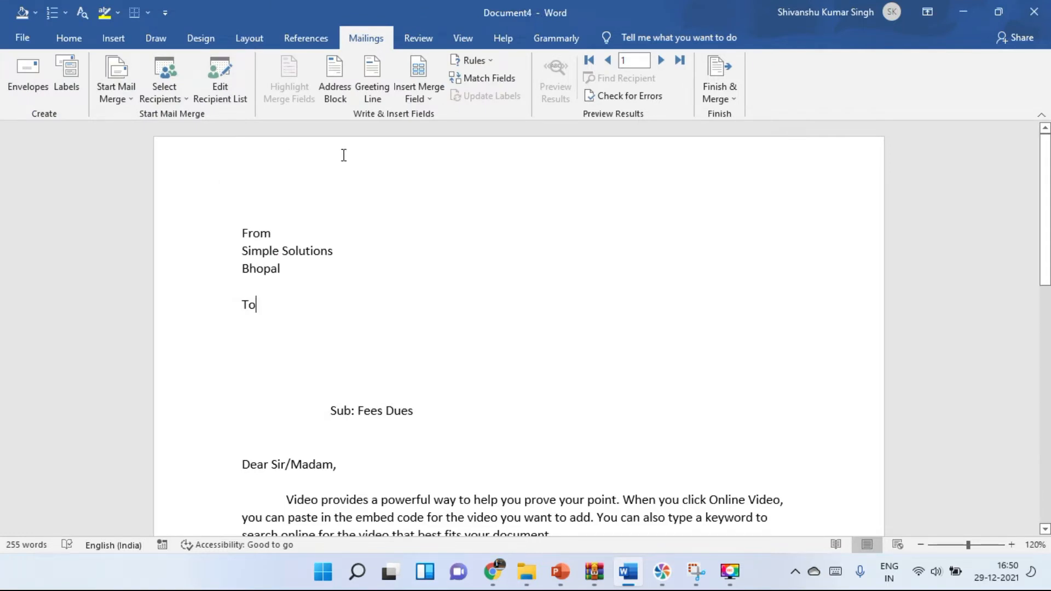
pyautogui.click(432, 101)
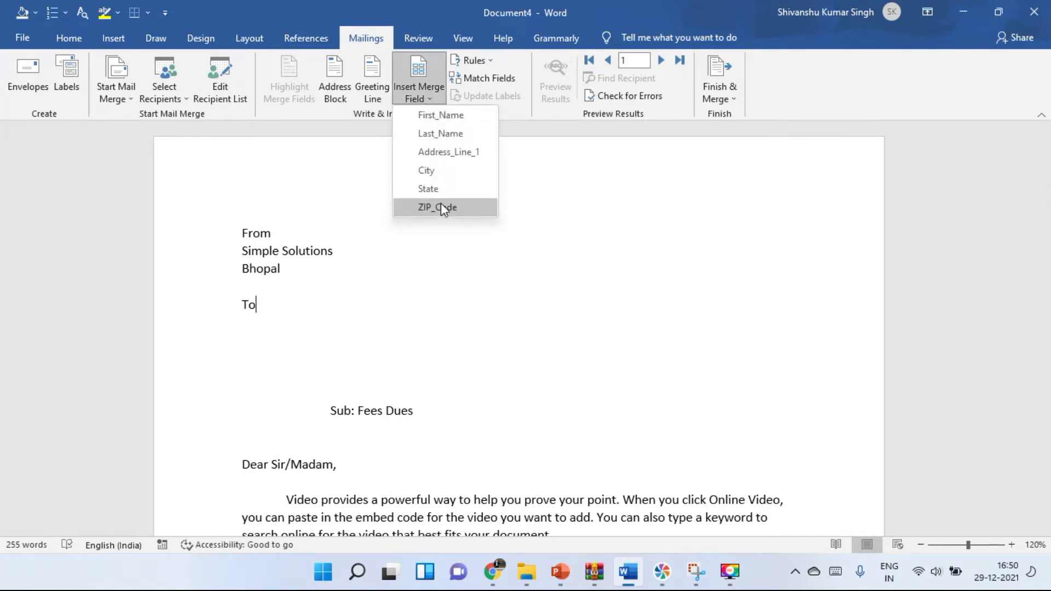
pyautogui.click(447, 121)
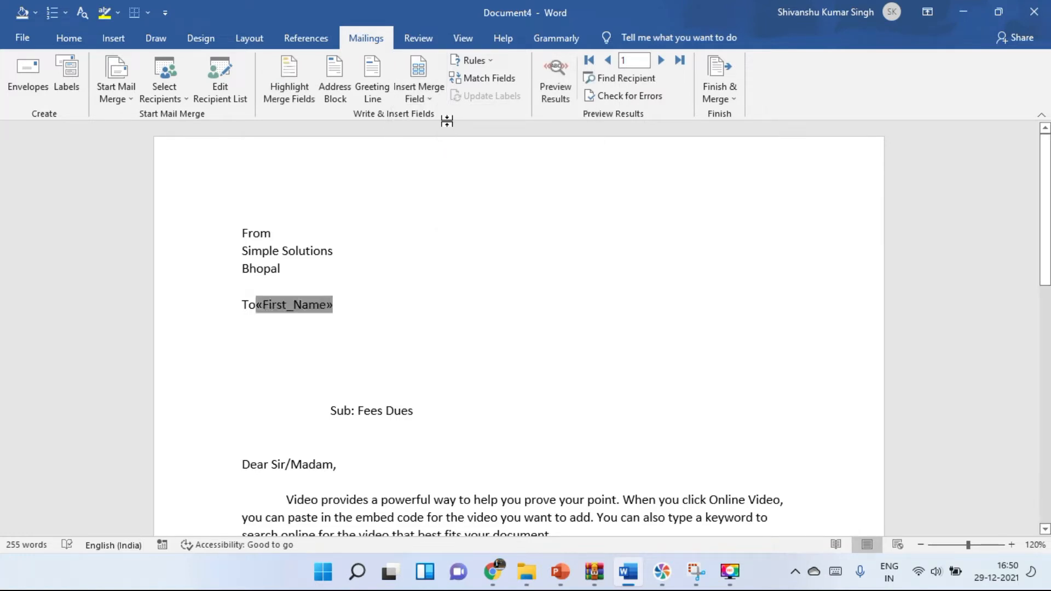
pyautogui.hotkey('ctrl', 'z')
# - Insert the First_Name and Last_Name merge fields on a new line below "To"
pyautogui.press('Return')
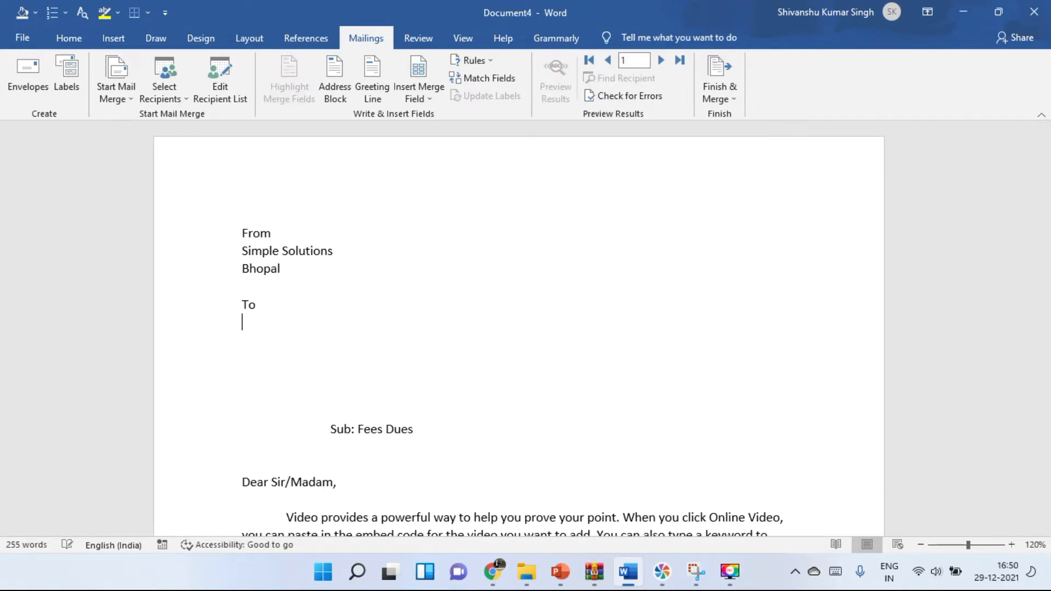
pyautogui.click(430, 91)
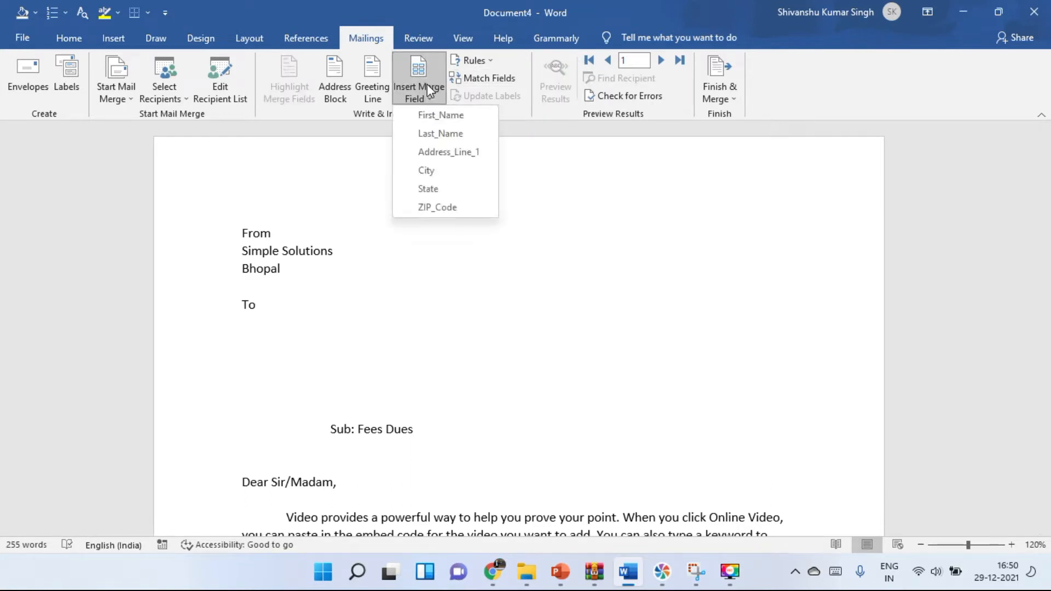
pyautogui.click(437, 117)
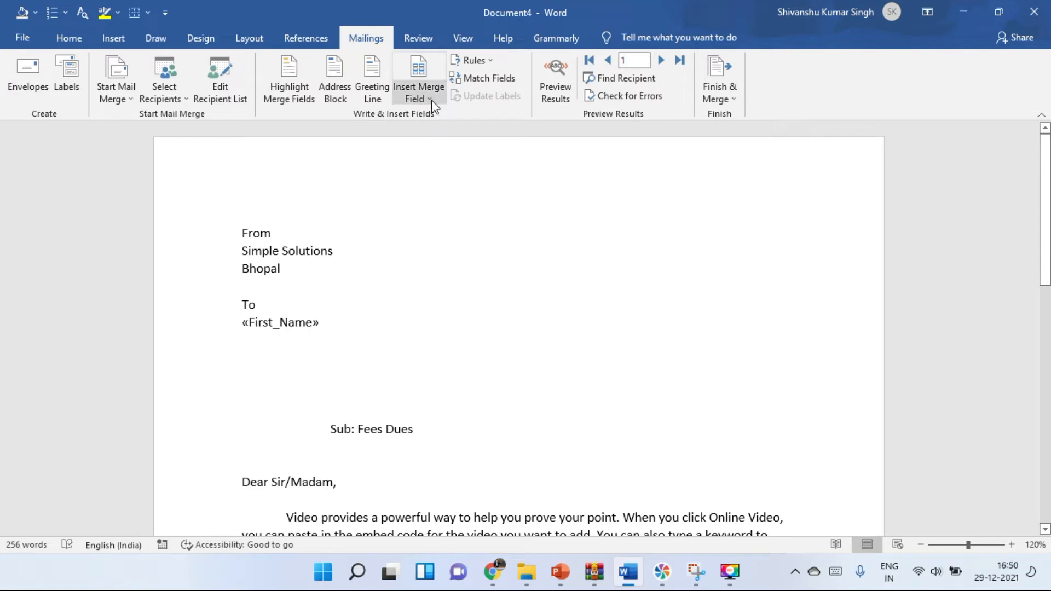
pyautogui.click(429, 94)
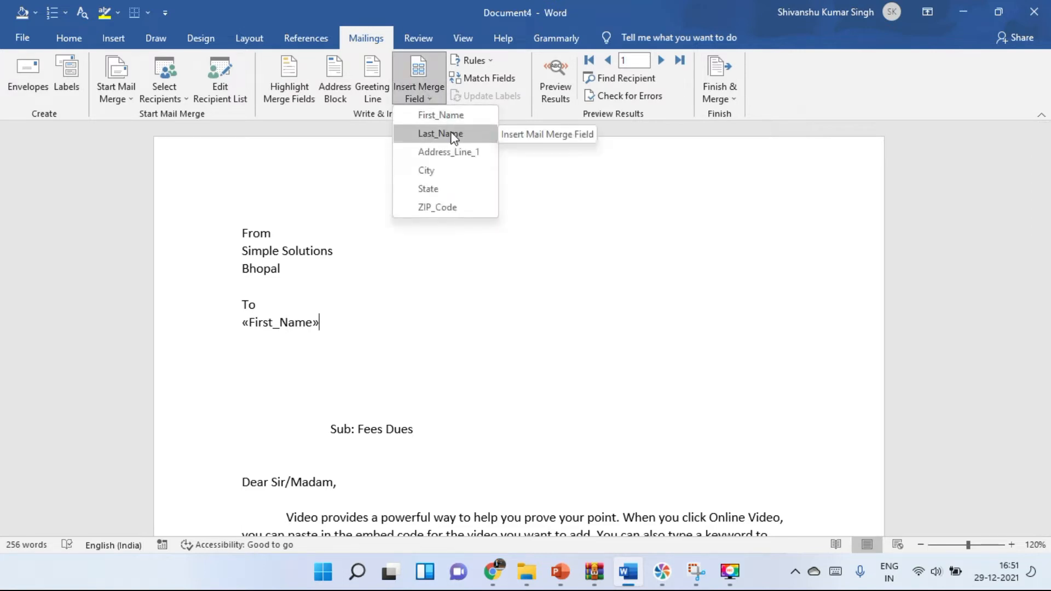
pyautogui.click(451, 134)
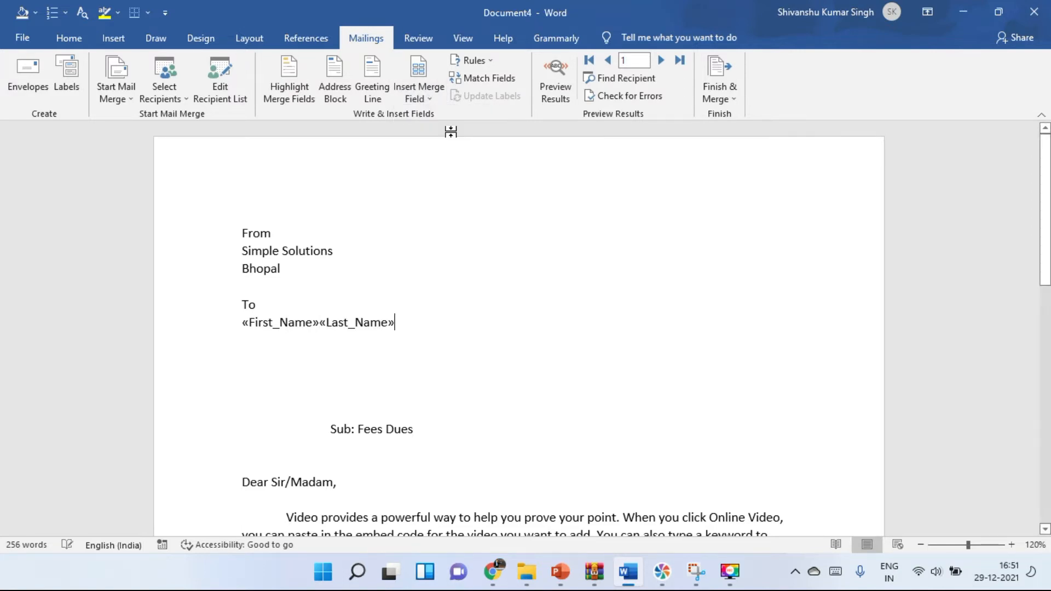
# - Insert the Address_Line_1 and City merge fields on separate lines below the name fields
pyautogui.click(430, 92)
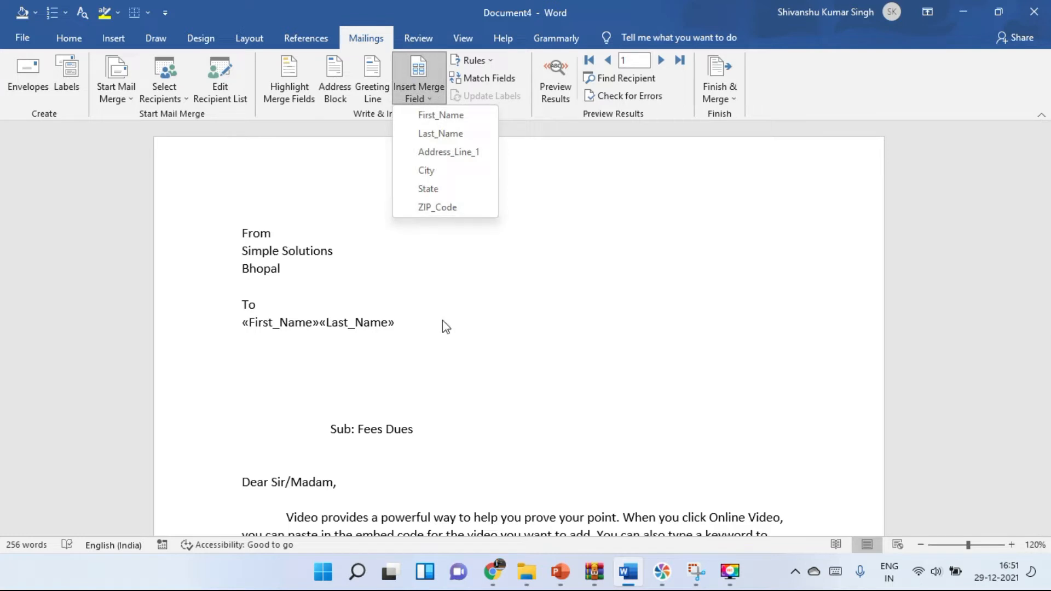
pyautogui.click(413, 323)
pyautogui.press('Return')
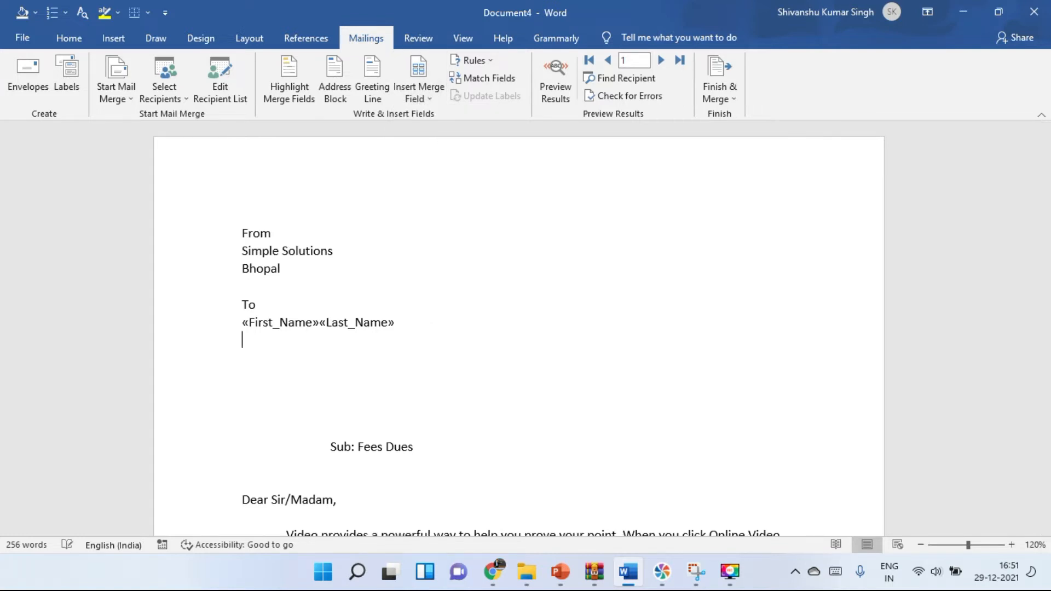
pyautogui.click(427, 97)
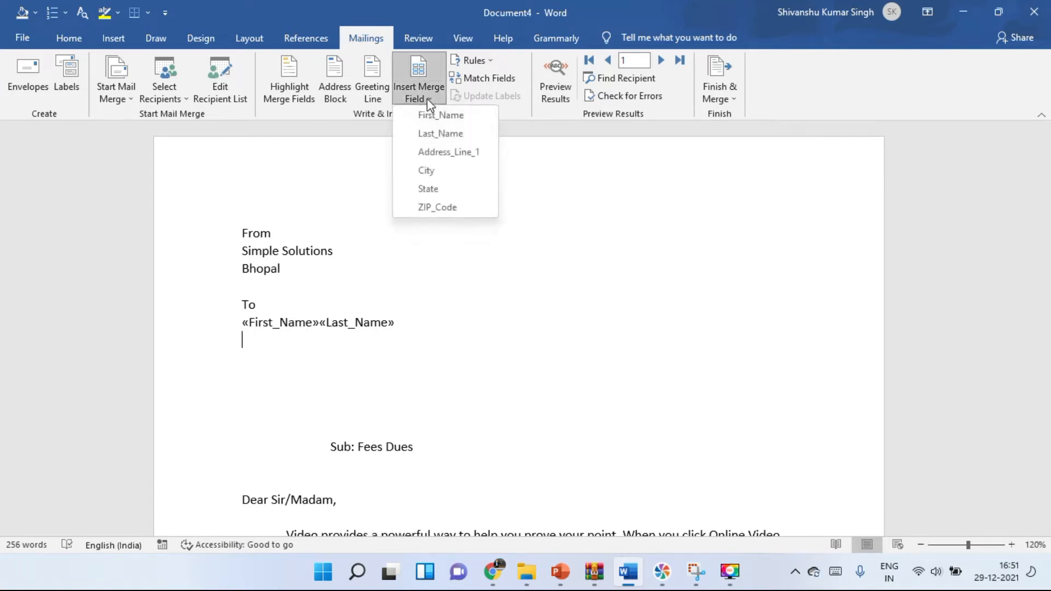
pyautogui.click(444, 150)
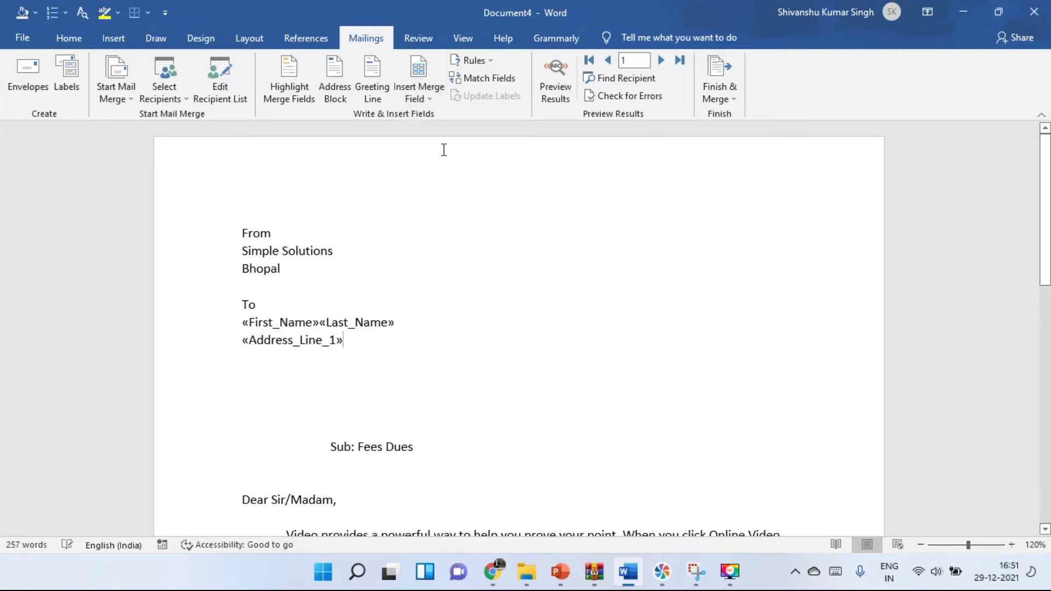
pyautogui.press('Return')
pyautogui.click(423, 92)
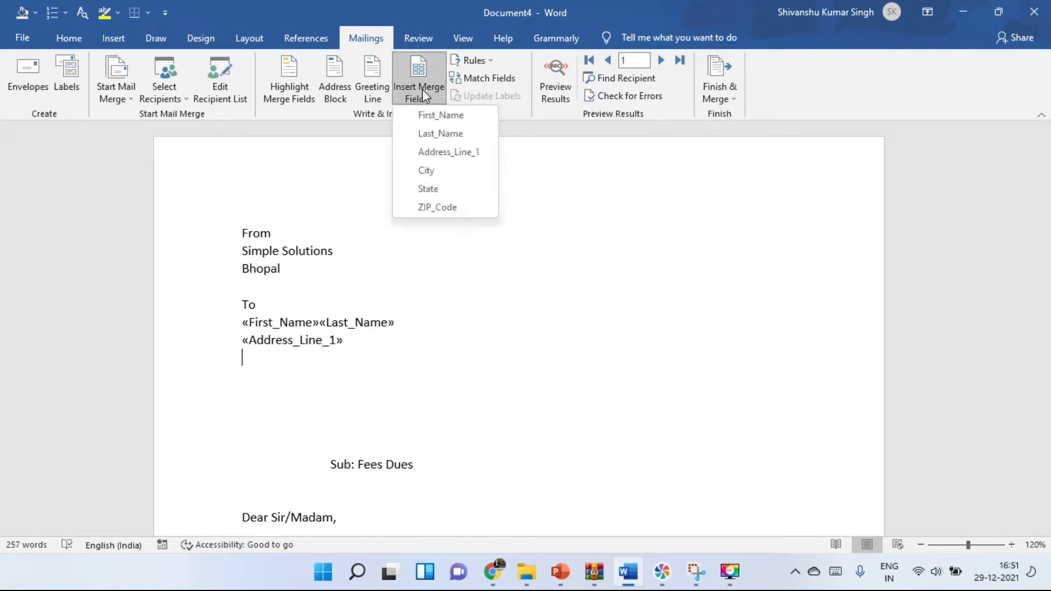
pyautogui.click(436, 168)
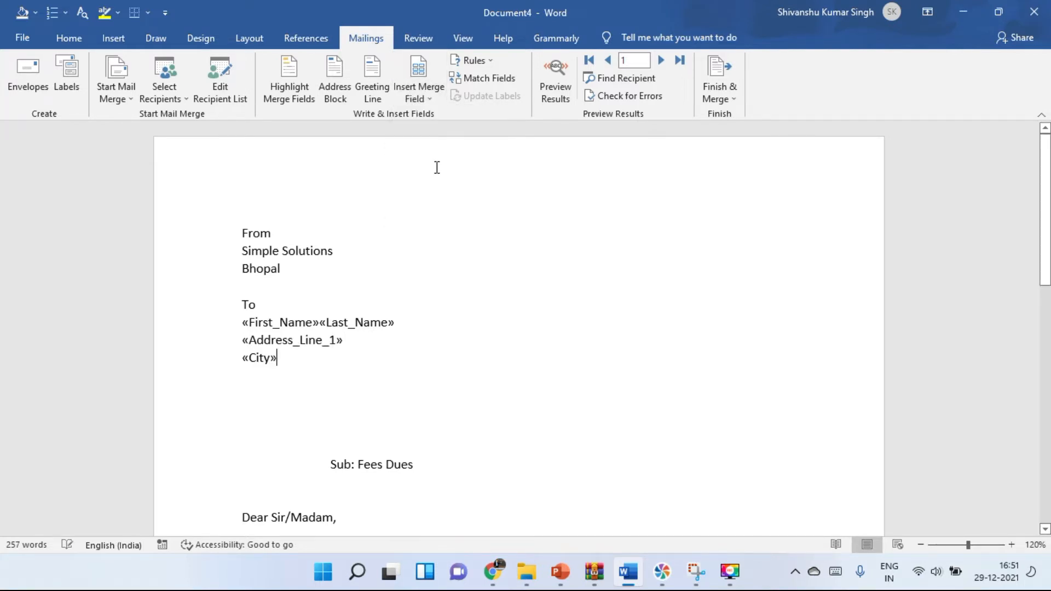
# - Insert the State and ZIP_Code merge fields together on a new line below the City field
pyautogui.click(434, 101)
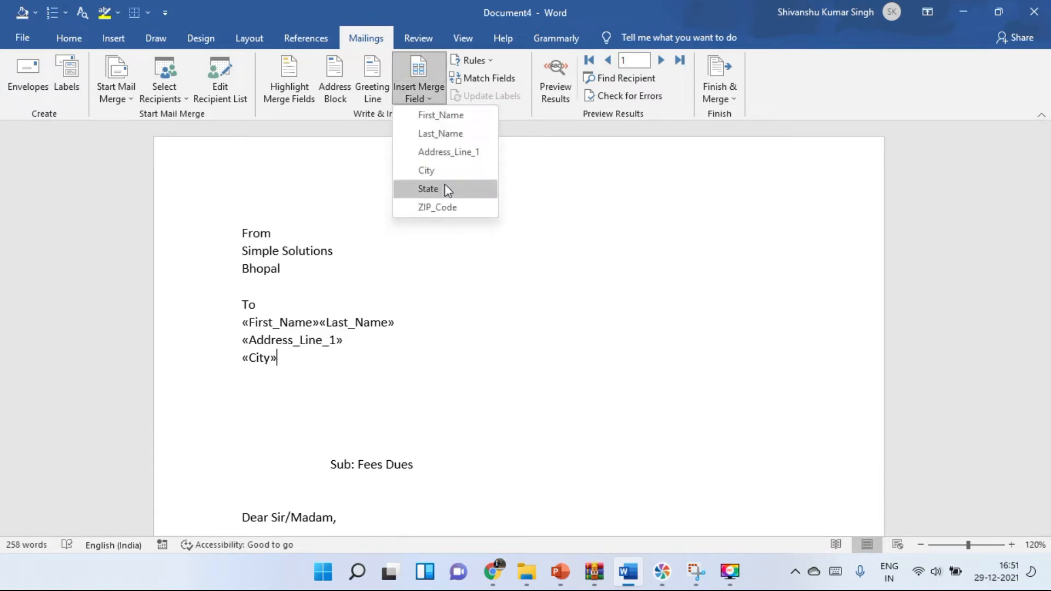
pyautogui.click(504, 289)
pyautogui.press('Return')
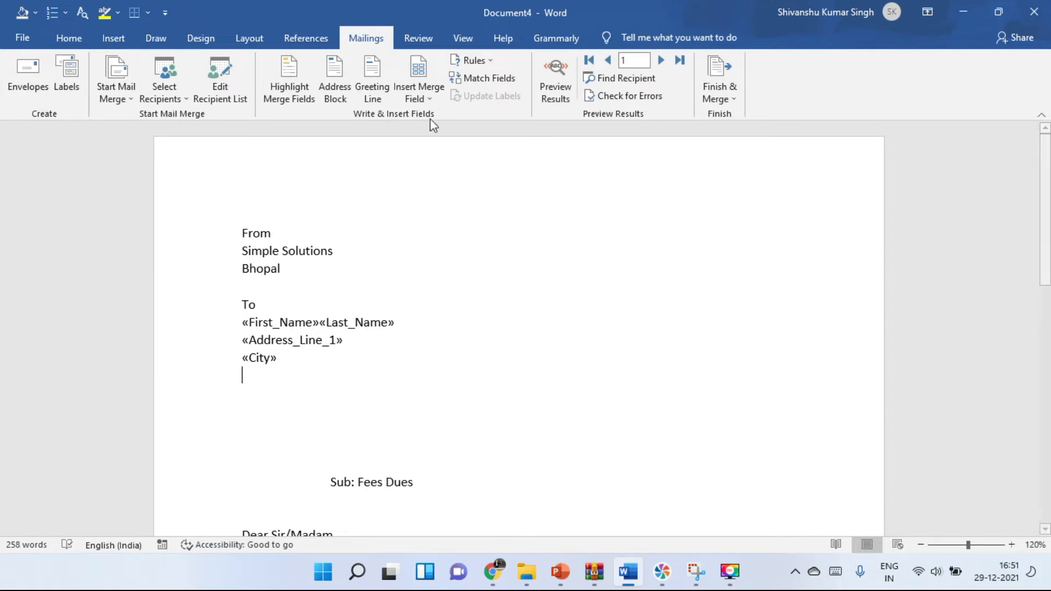
pyautogui.click(419, 94)
pyautogui.click(442, 191)
pyautogui.click(423, 97)
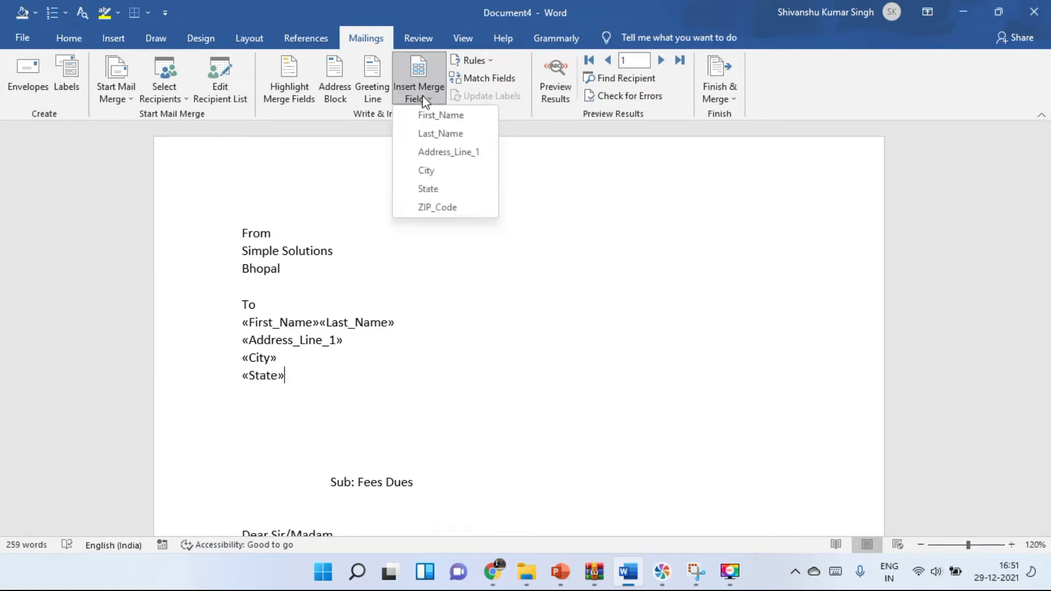
pyautogui.click(447, 207)
# - Delete four blank lines between the address fields and the subject line, and preview the merge results
pyautogui.click(332, 398)
pyautogui.press('Delete')
pyautogui.press('Delete')
pyautogui.press('Delete')
pyautogui.press('Delete')
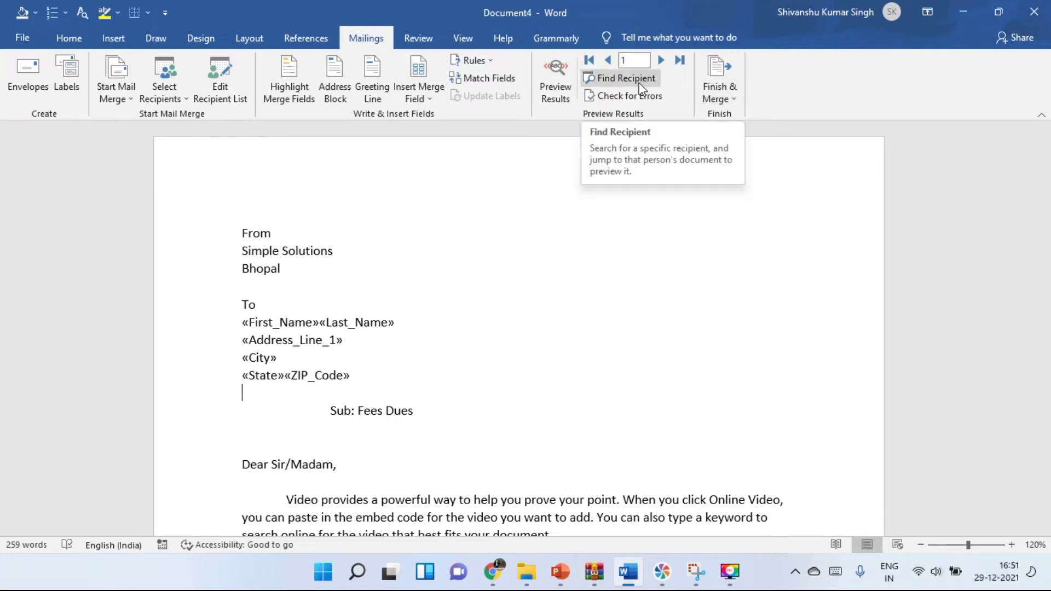
pyautogui.click(562, 89)
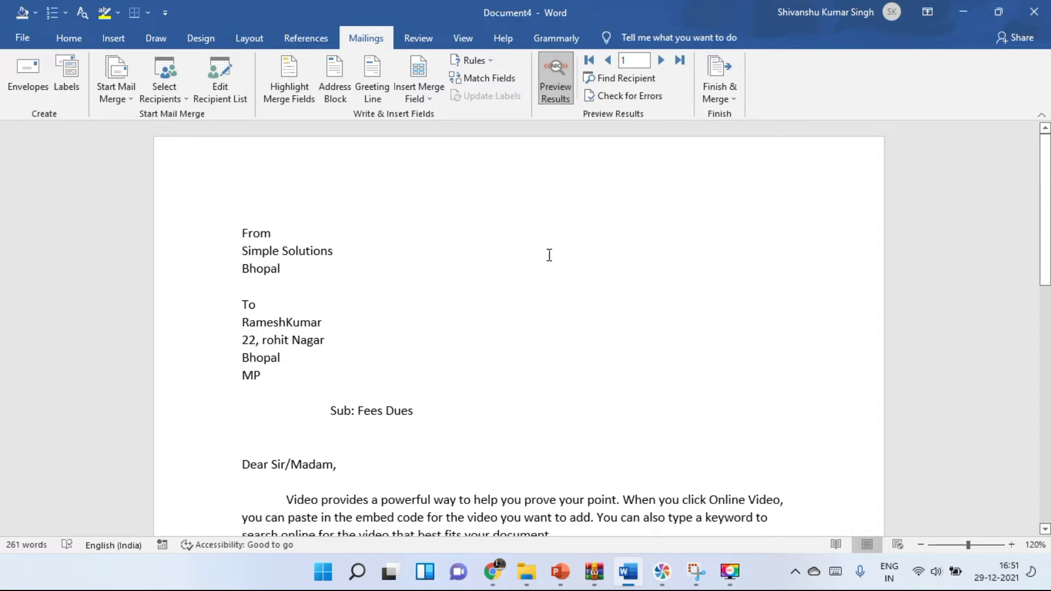
# - Preview the letter for the second and third recipients, and merge all records into a new document of individual letters
pyautogui.click(660, 60)
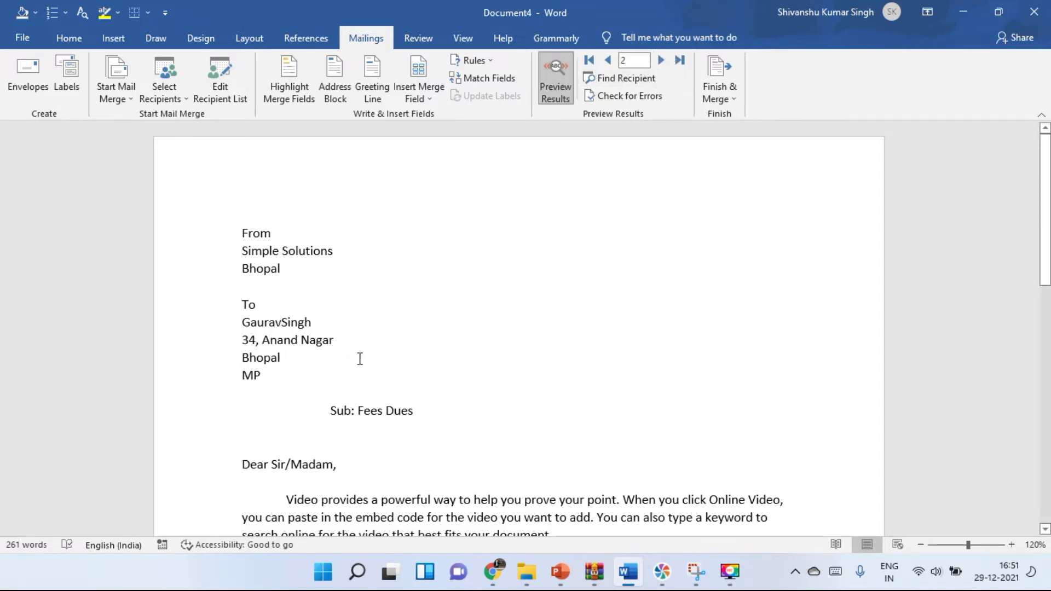
pyautogui.click(662, 60)
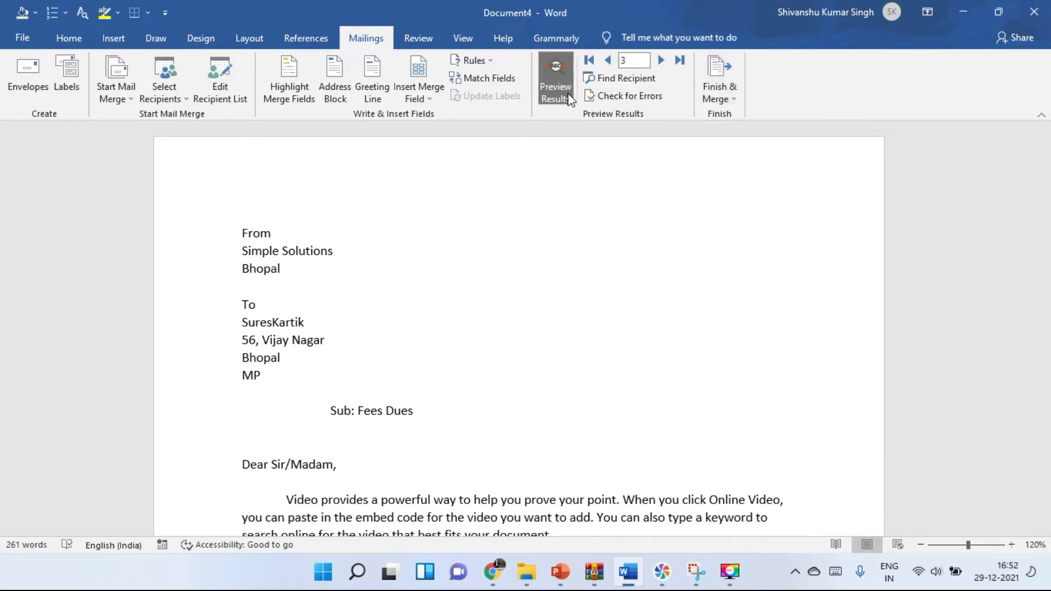
pyautogui.click(715, 94)
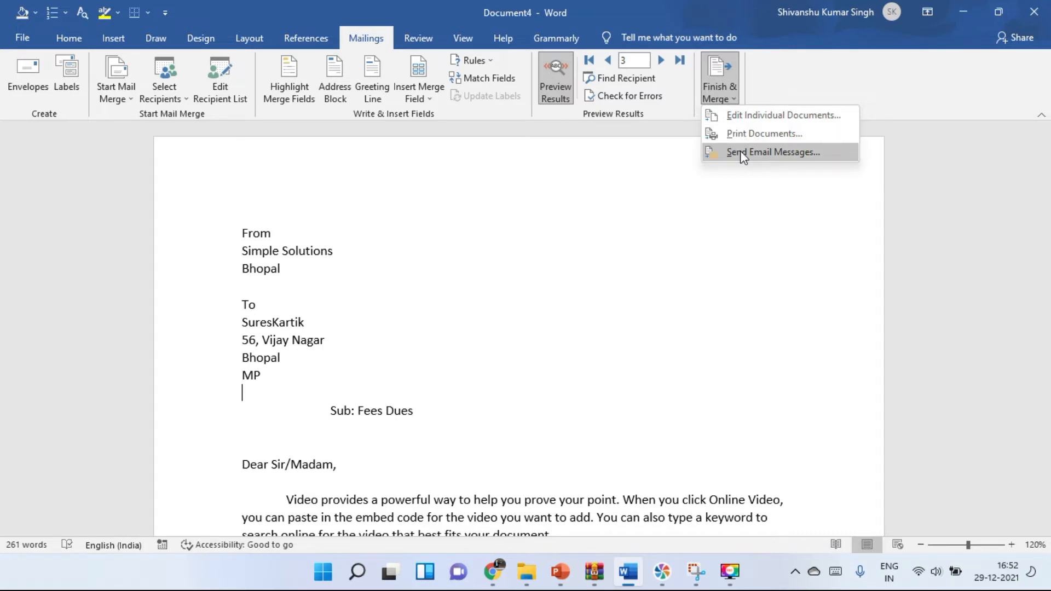
pyautogui.click(754, 117)
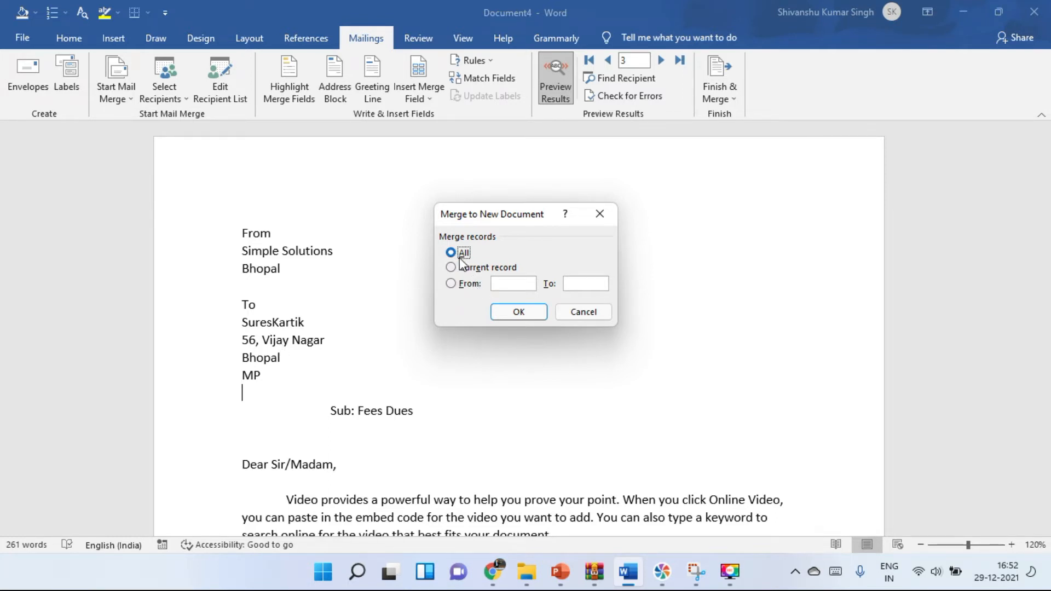
pyautogui.click(520, 312)
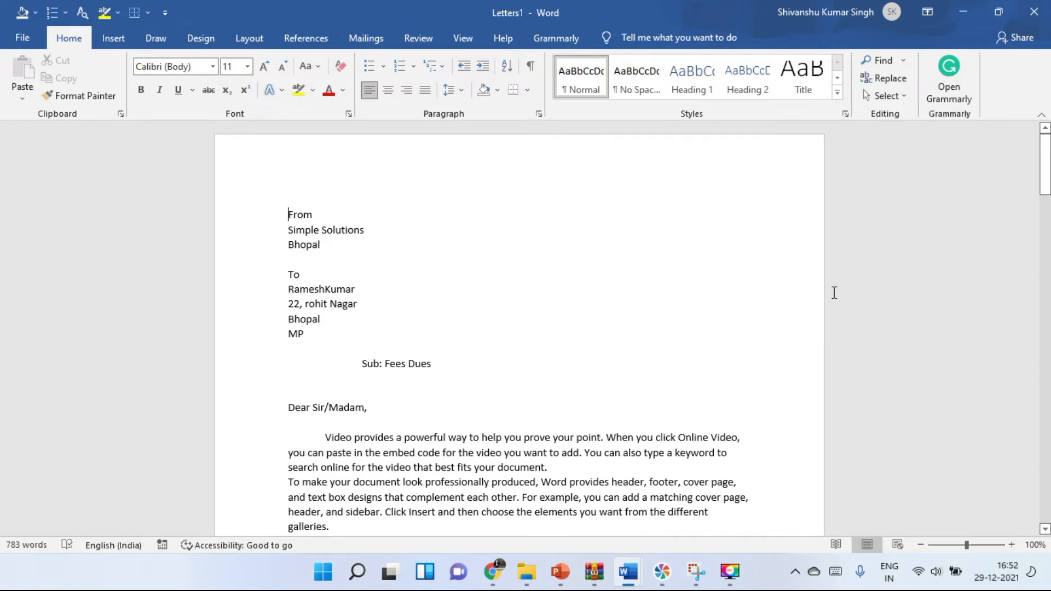
# - Look through the merged letters for each recipient, return to the first page, and minimize the merged document
pyautogui.moveTo(1046, 176); pyautogui.dragTo(1046, 314)
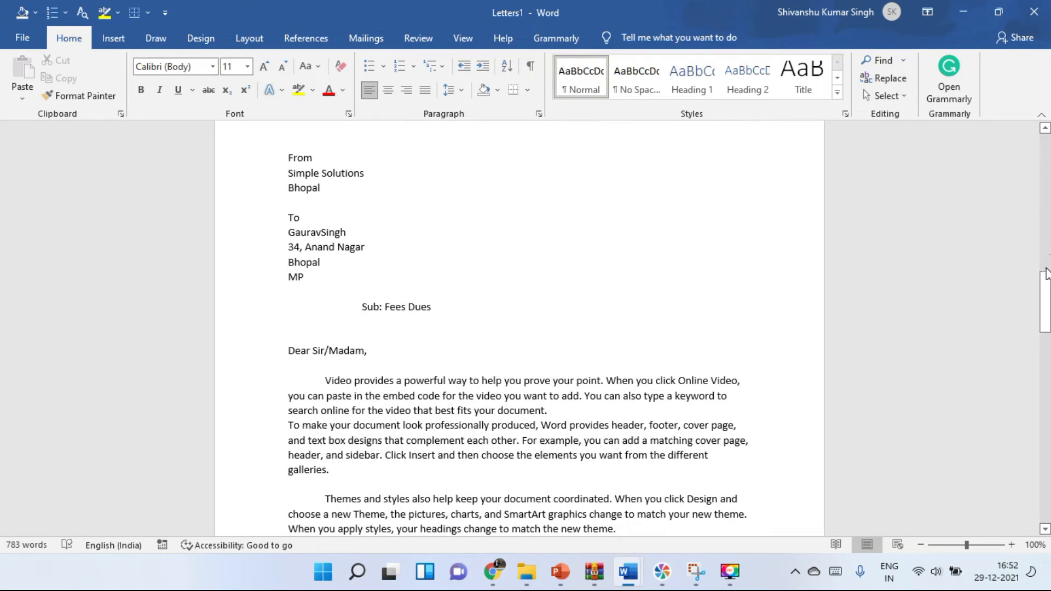
pyautogui.moveTo(1046, 315); pyautogui.dragTo(1048, 443)
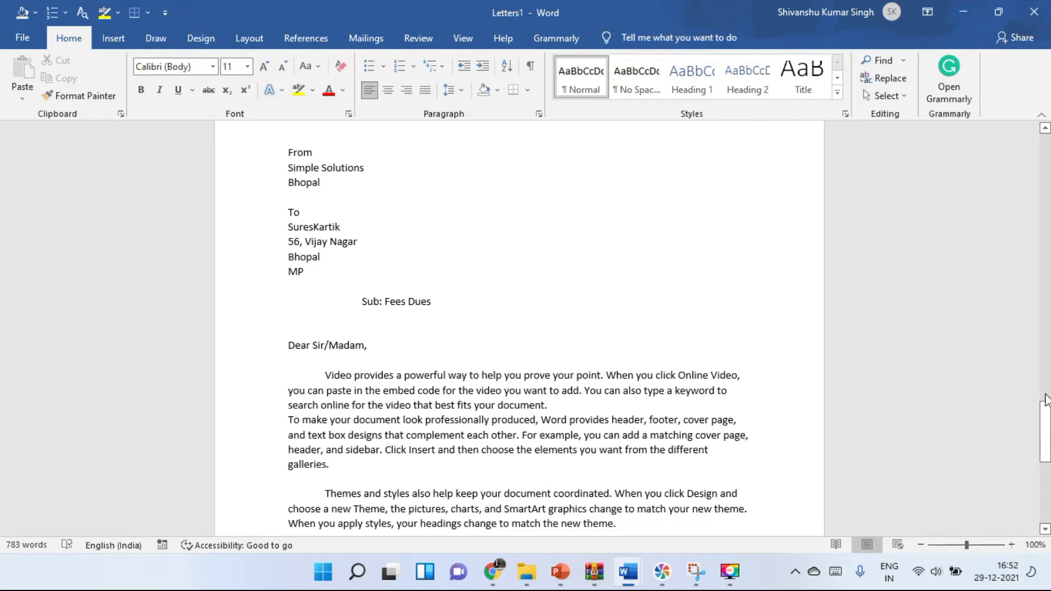
pyautogui.moveTo(1047, 400); pyautogui.dragTo(1047, 134)
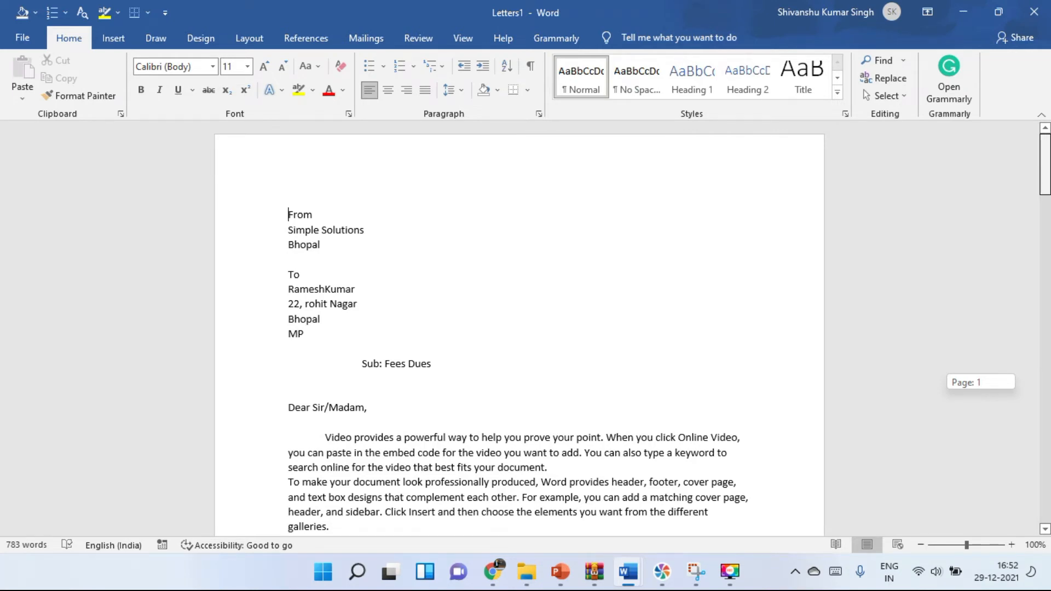
pyautogui.moveTo(1047, 134)
pyautogui.mouseDown()
pyautogui.moveTo(1047, 359)
pyautogui.moveTo(1047, 134)
pyautogui.mouseUp()
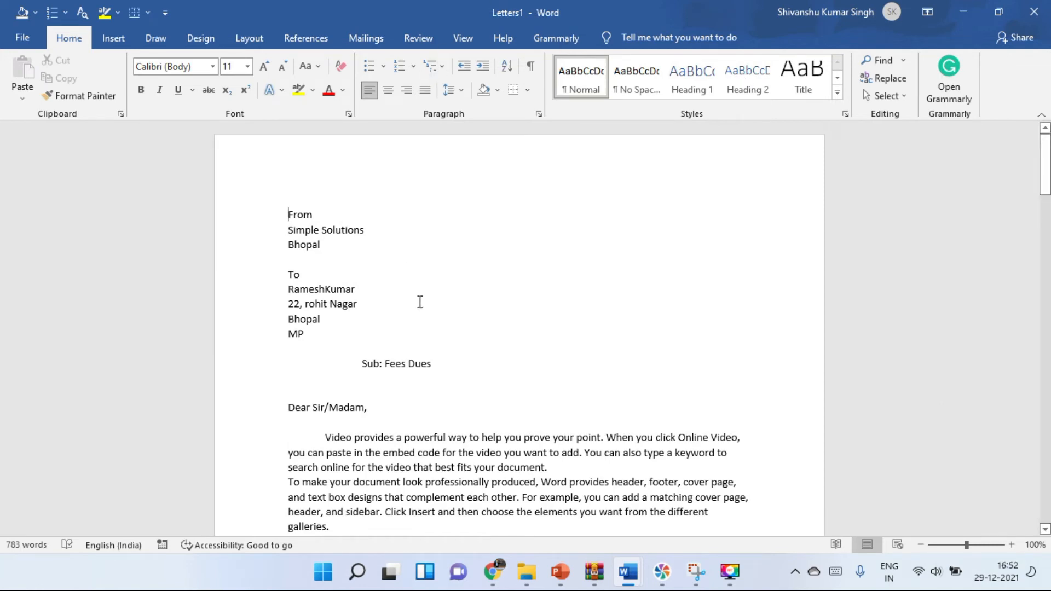
pyautogui.click(964, 16)
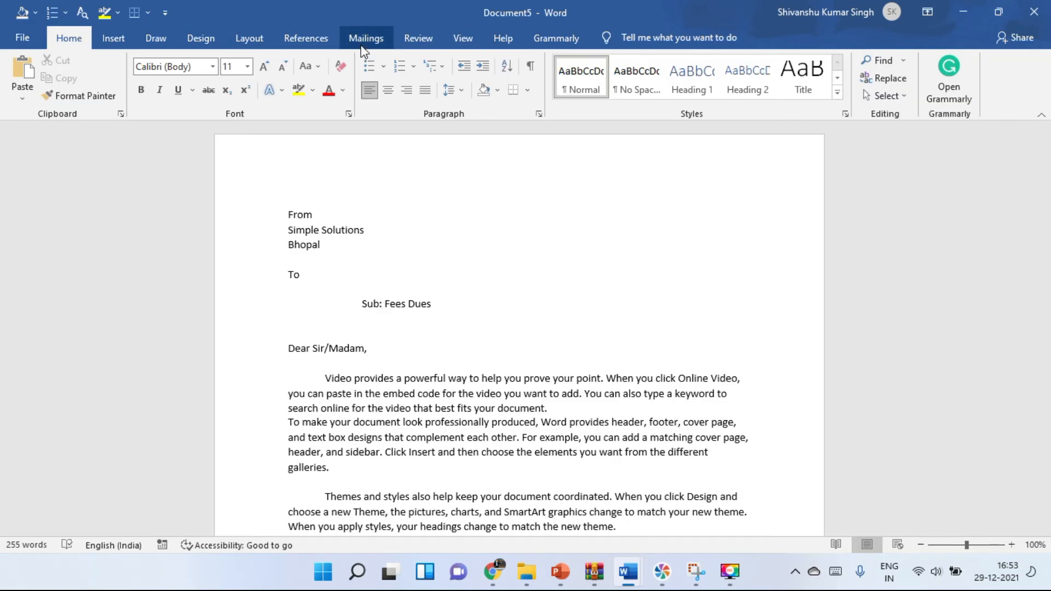
pyautogui.click(363, 39)
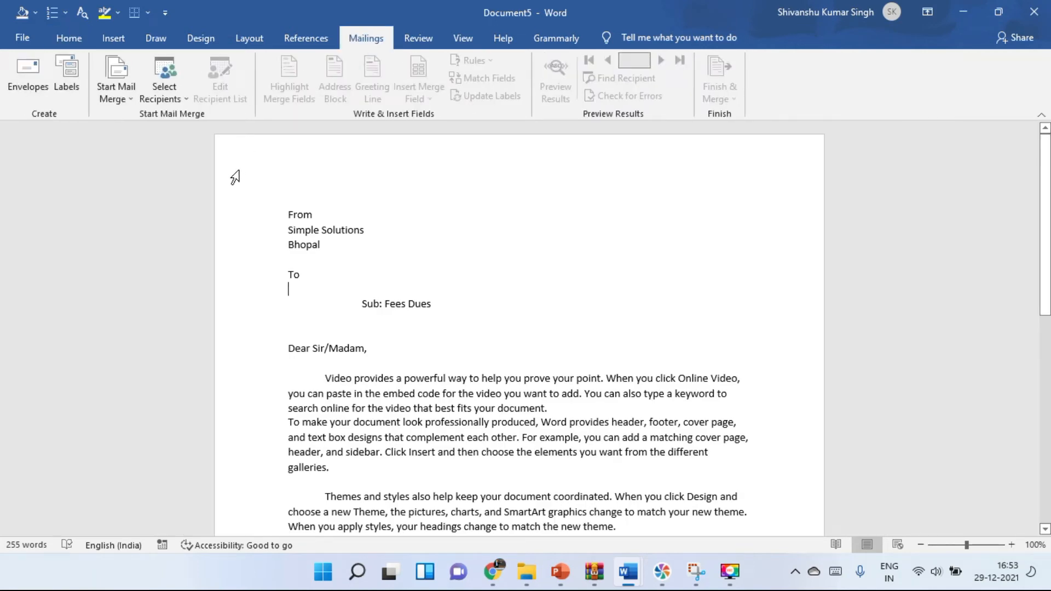
pyautogui.click(177, 97)
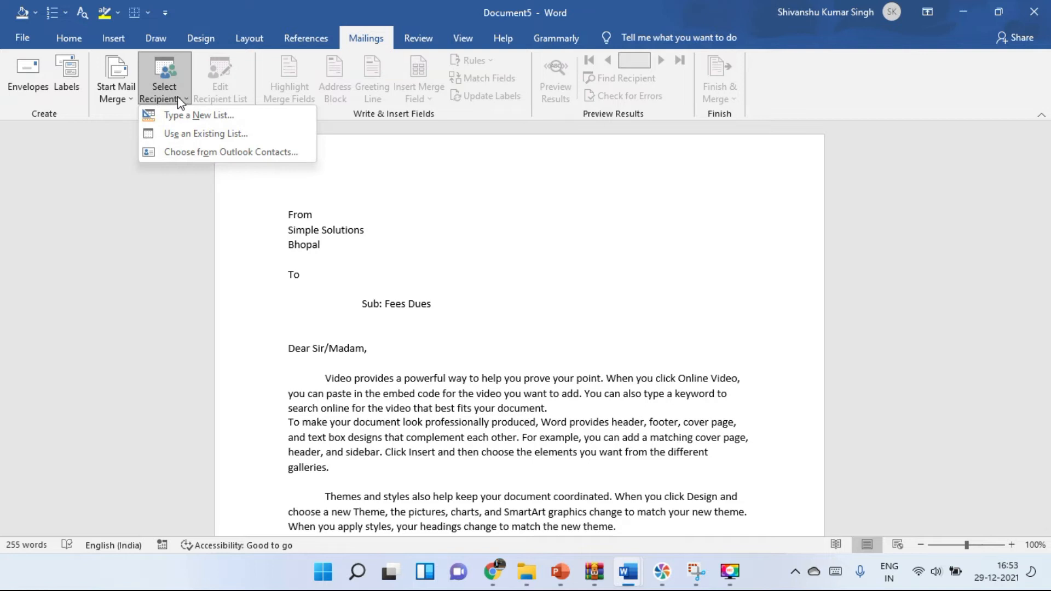
pyautogui.click(212, 135)
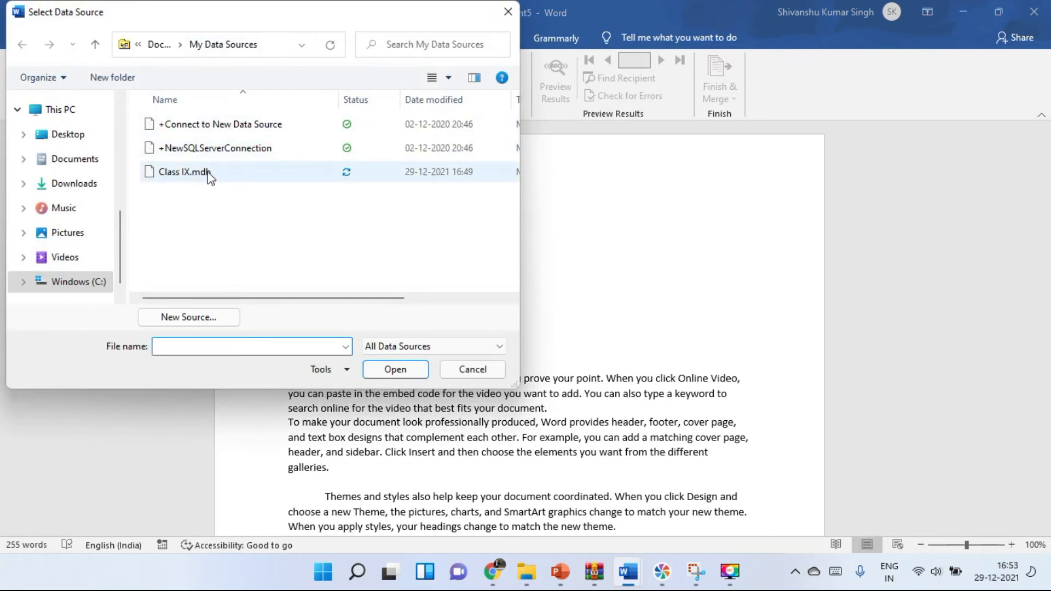
pyautogui.click(168, 174)
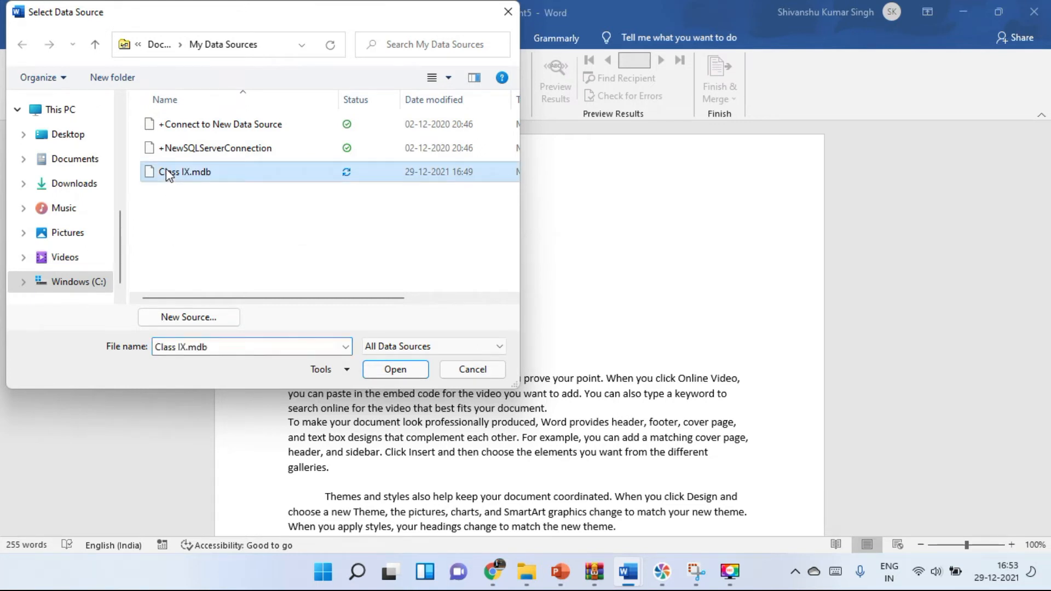
pyautogui.click(507, 14)
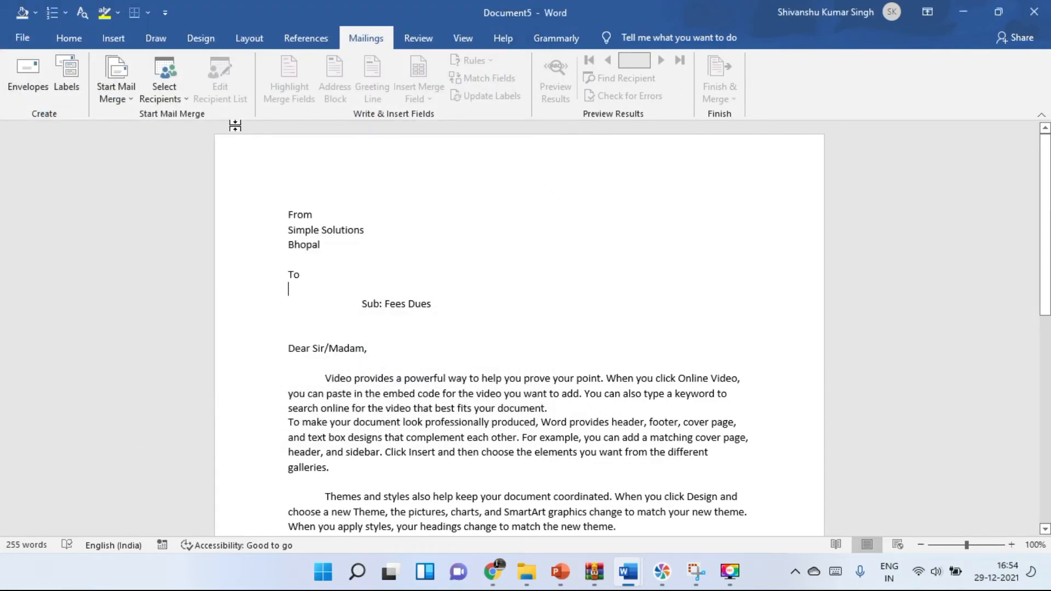
# - Use the existing list Class IX.mdb as the mail merge recipients for the unaddressed Fees Dues letter
pyautogui.click(164, 94)
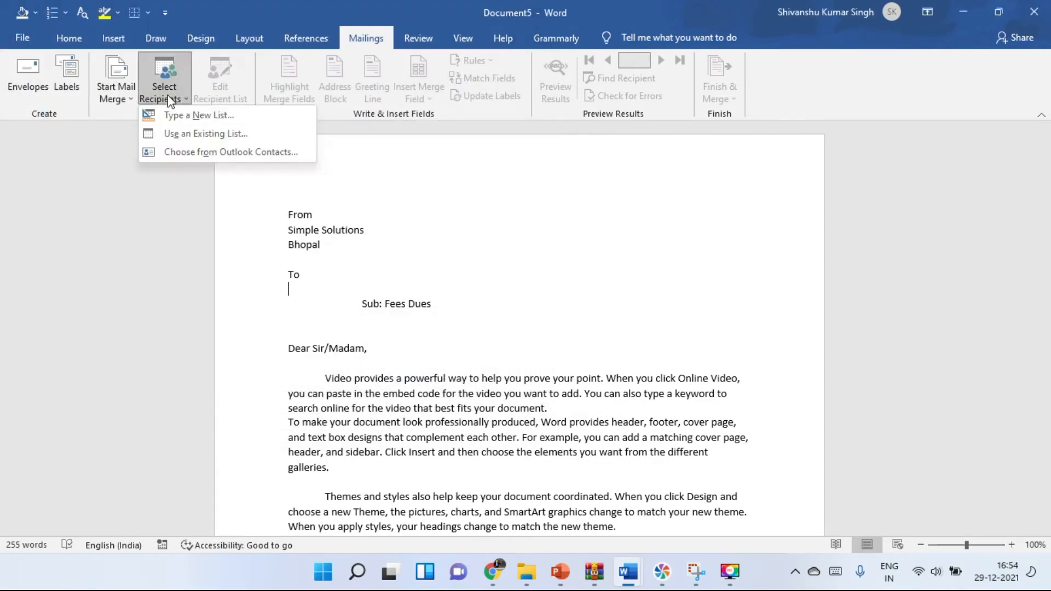
pyautogui.click(198, 135)
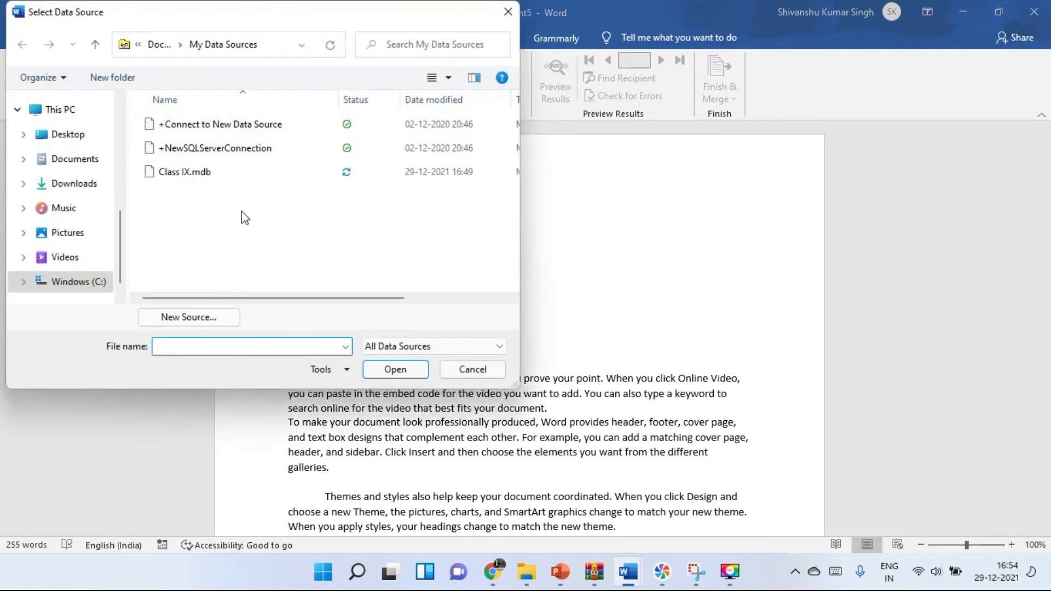
pyautogui.click(201, 174)
pyautogui.click(385, 374)
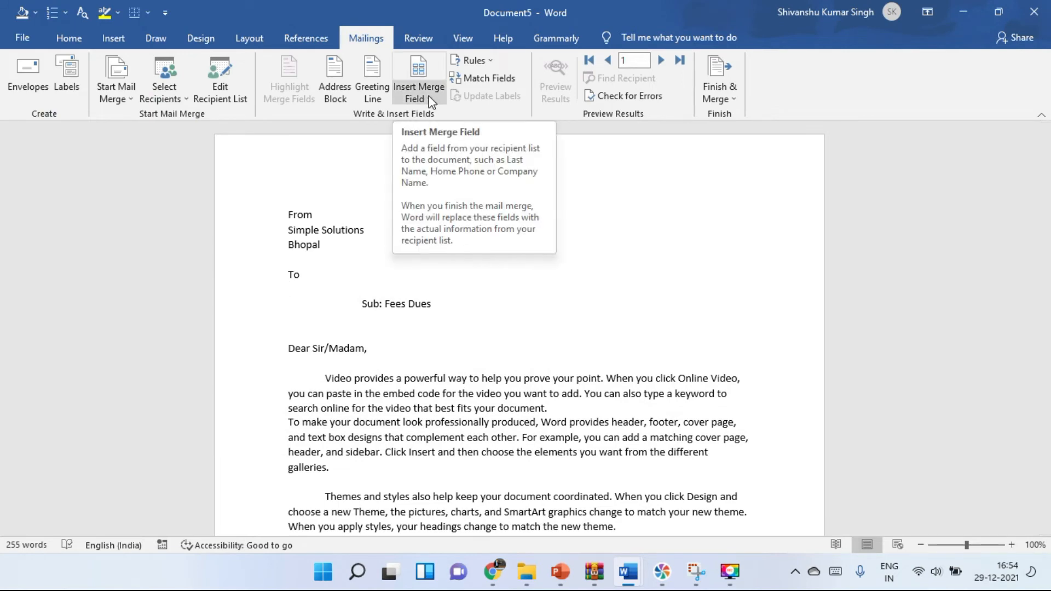
# - Examine the Class IX recipient list for editing, select the second recipient, and accept the list
pyautogui.click(219, 96)
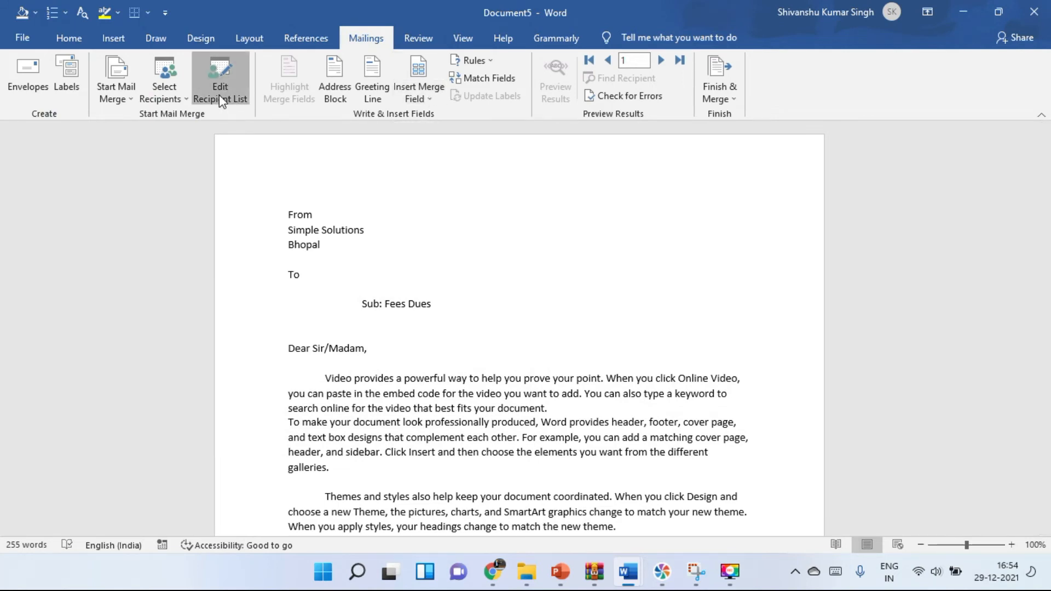
pyautogui.moveTo(607, 101); pyautogui.dragTo(690, 100)
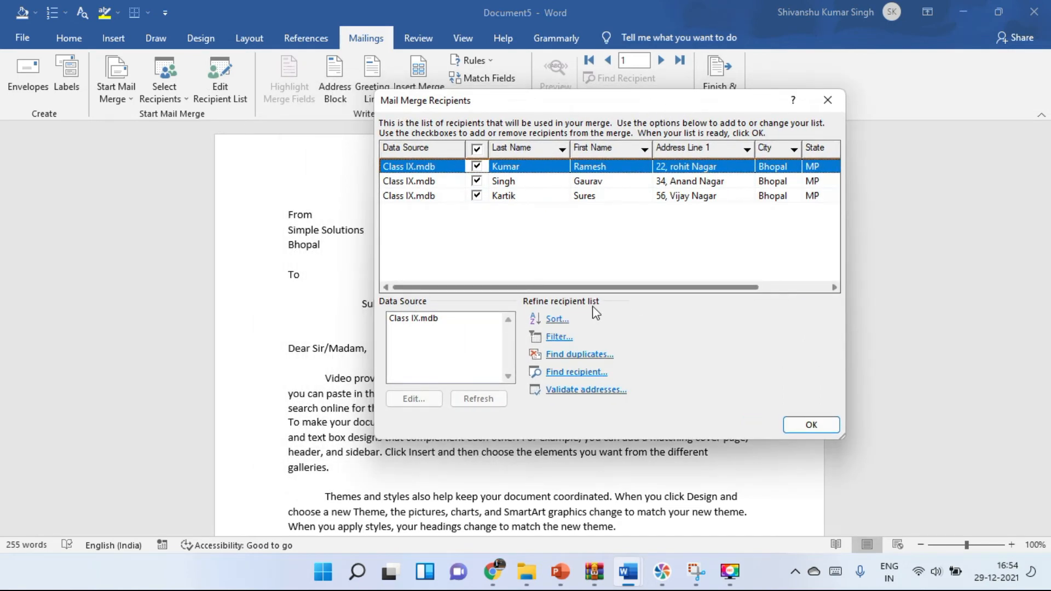
pyautogui.click(431, 184)
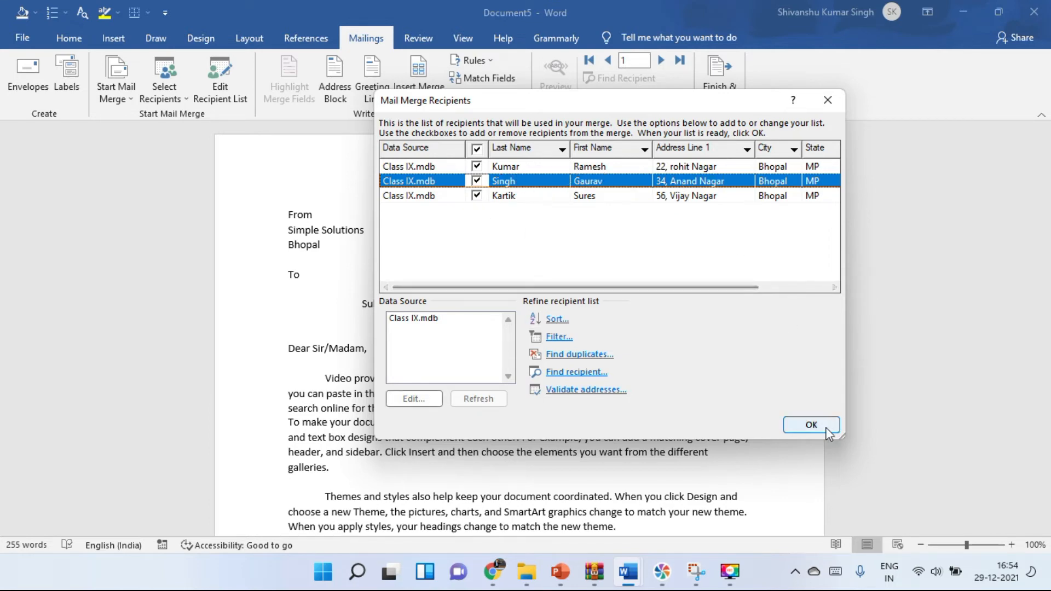
pyautogui.click(811, 425)
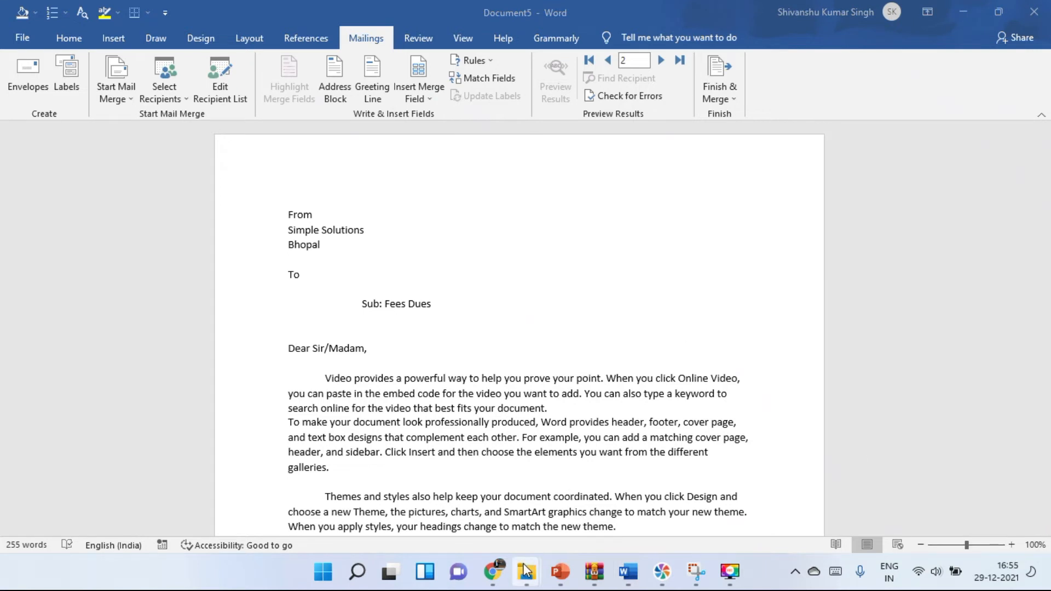
# - Open the AddressList workbook from the Mail Merge folder in Excel, look over its address columns, and minimize it
pyautogui.moveTo(525, 571)
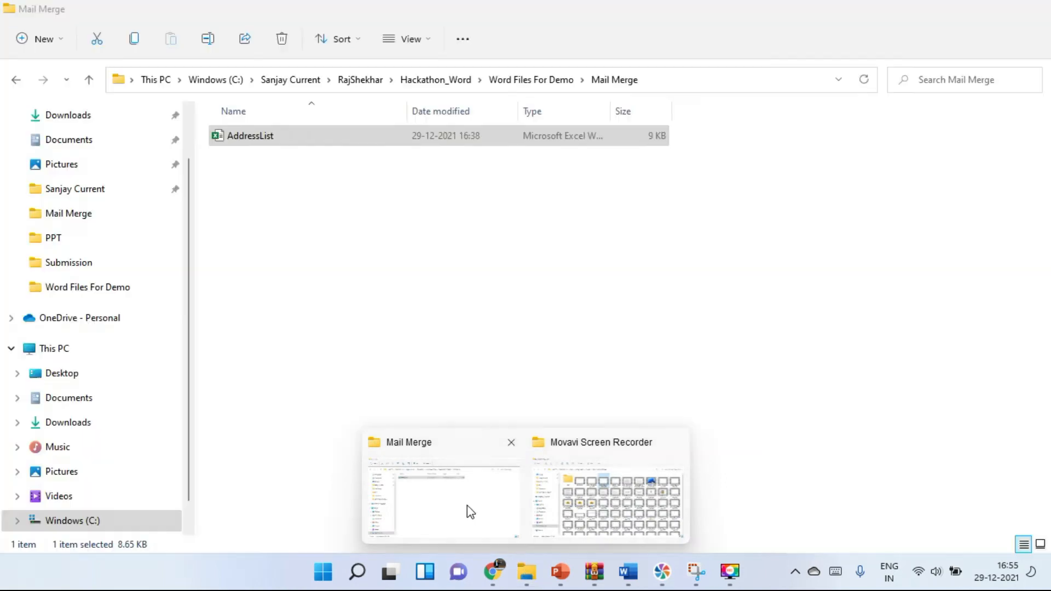
pyautogui.click(467, 505)
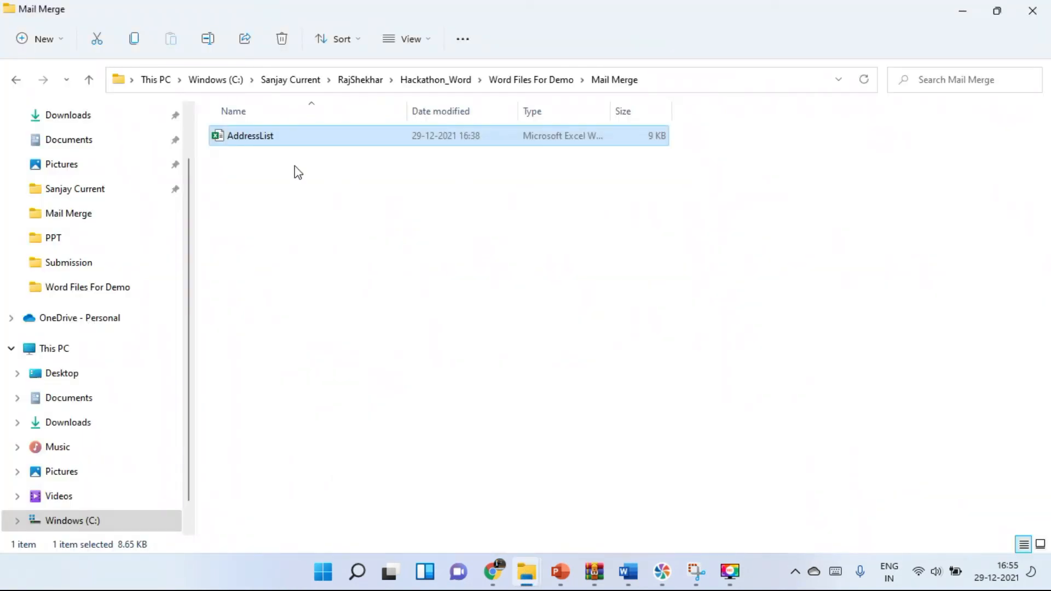
pyautogui.doubleClick(251, 136)
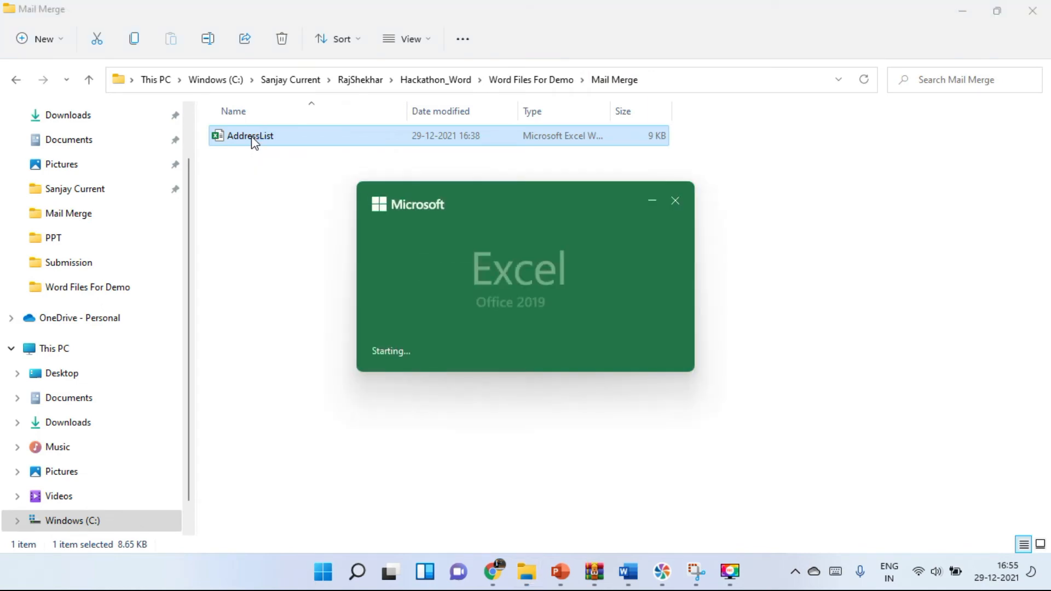
pyautogui.moveTo(830, 259); pyautogui.dragTo(383, 72)
pyautogui.click(547, 72)
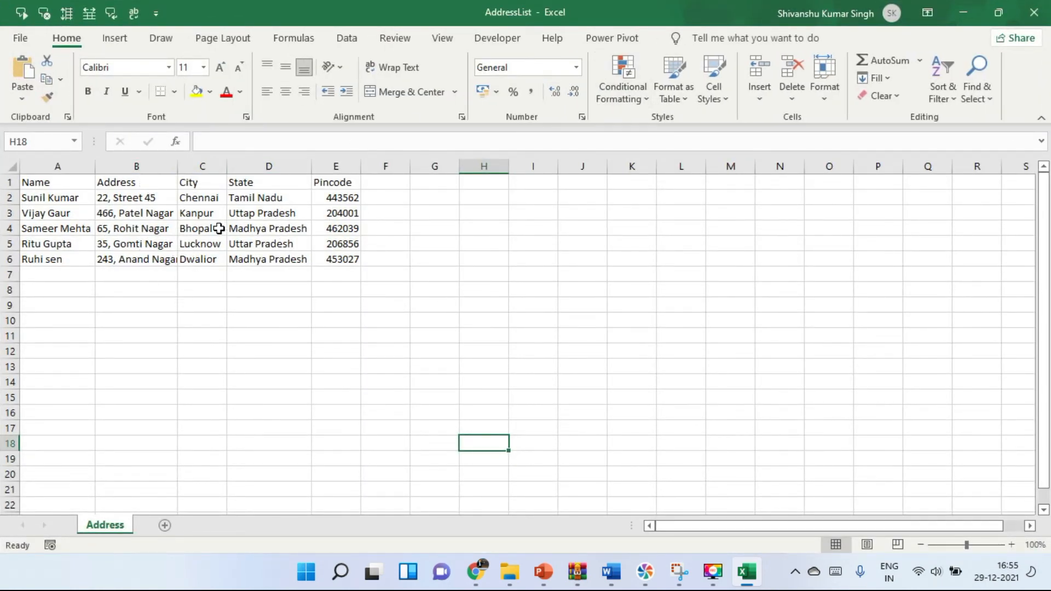
pyautogui.click(965, 13)
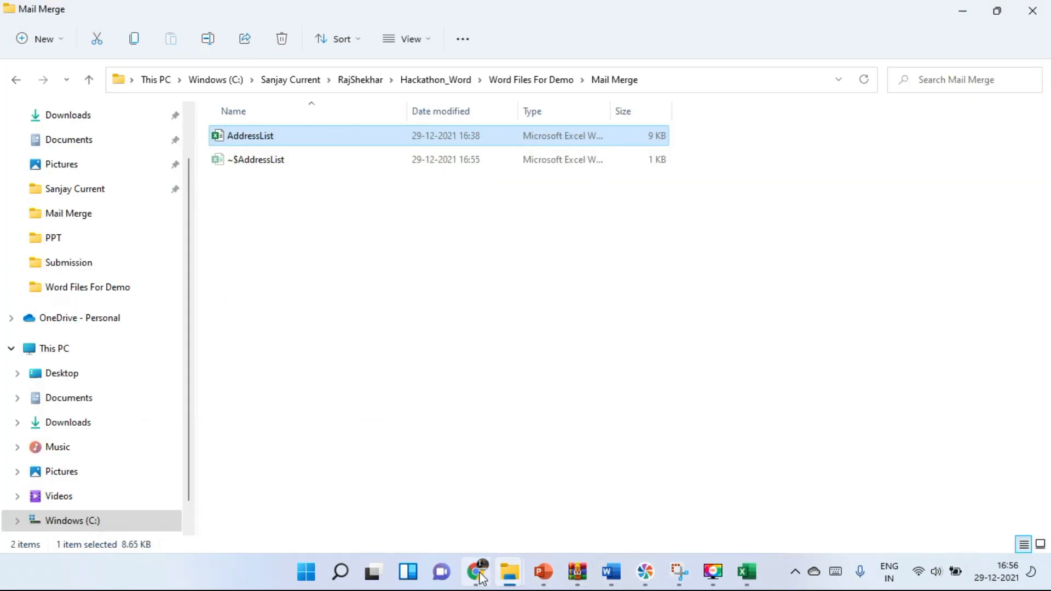
pyautogui.moveTo(623, 585)
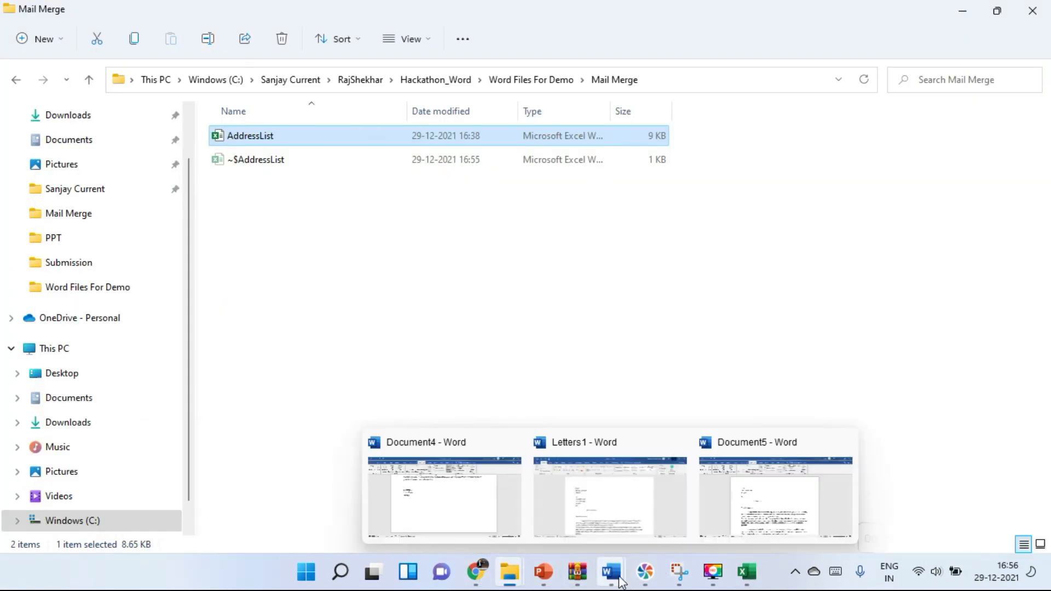
pyautogui.click(476, 493)
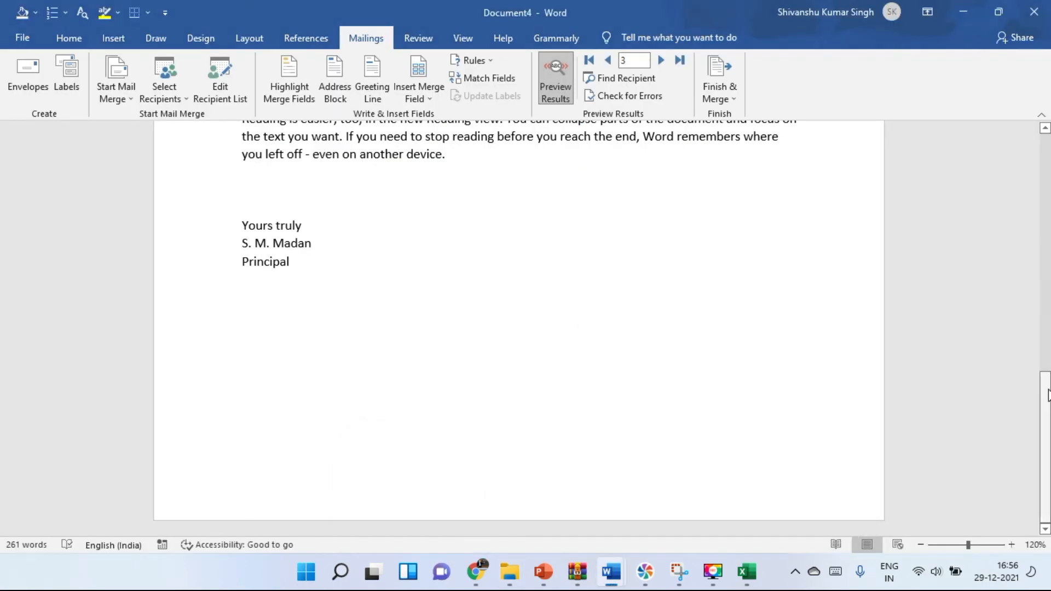
pyautogui.moveTo(1048, 394); pyautogui.dragTo(1048, 167)
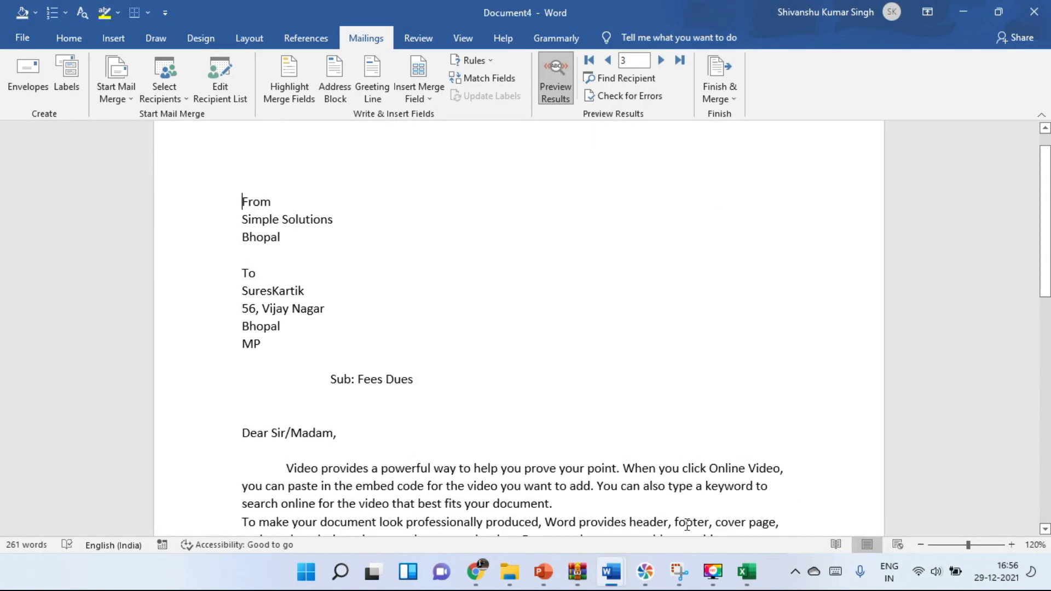
# - In the unaddressed Fees Dues letter, use the Address$ table of AddressList from Word Files For Demo's Mail Merge folder as the recipient list
pyautogui.moveTo(612, 573)
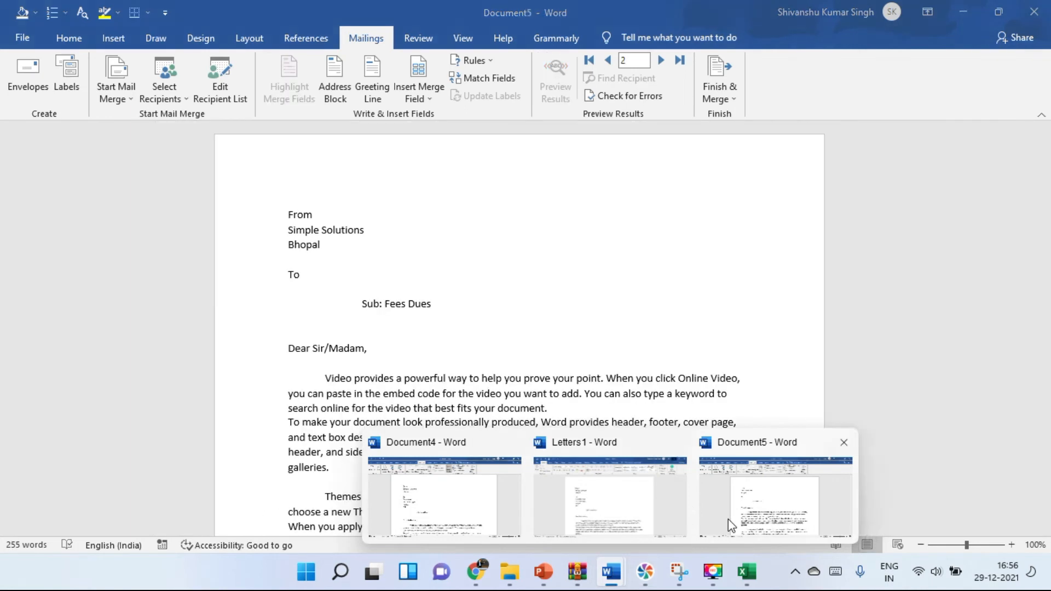
pyautogui.click(728, 519)
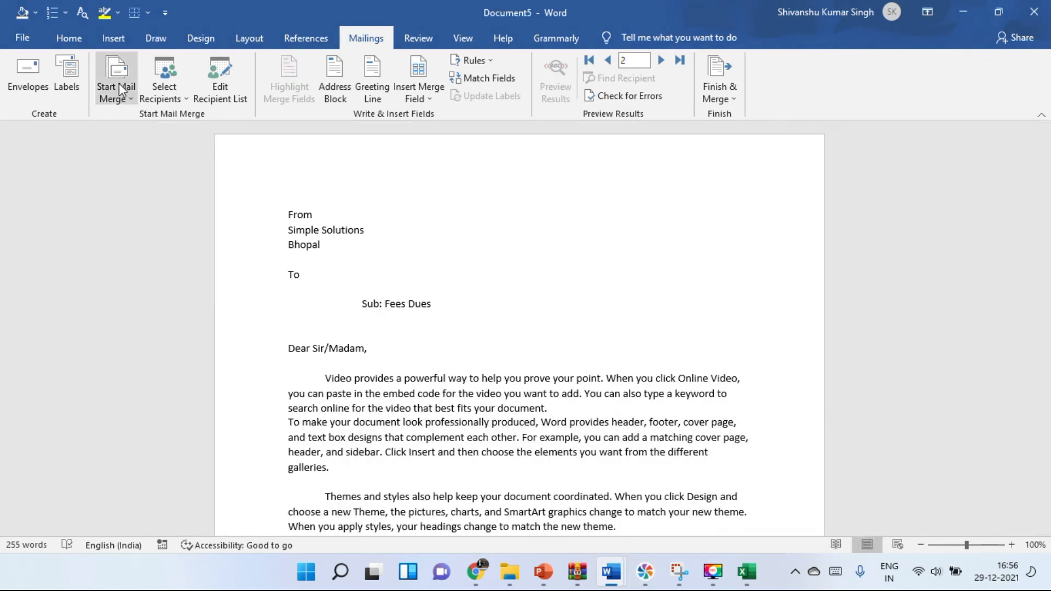
pyautogui.click(164, 92)
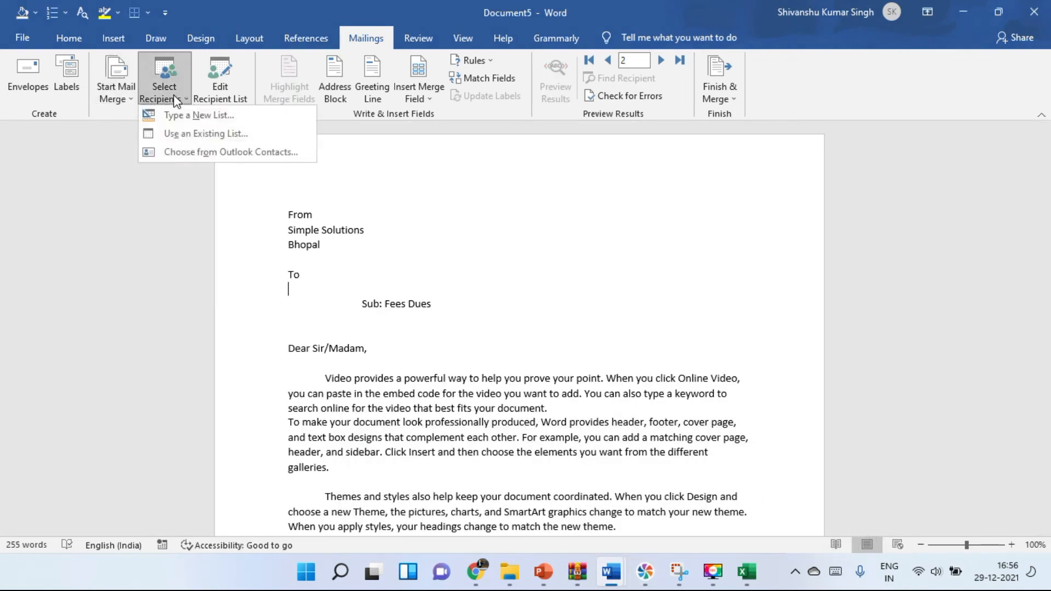
pyautogui.click(211, 134)
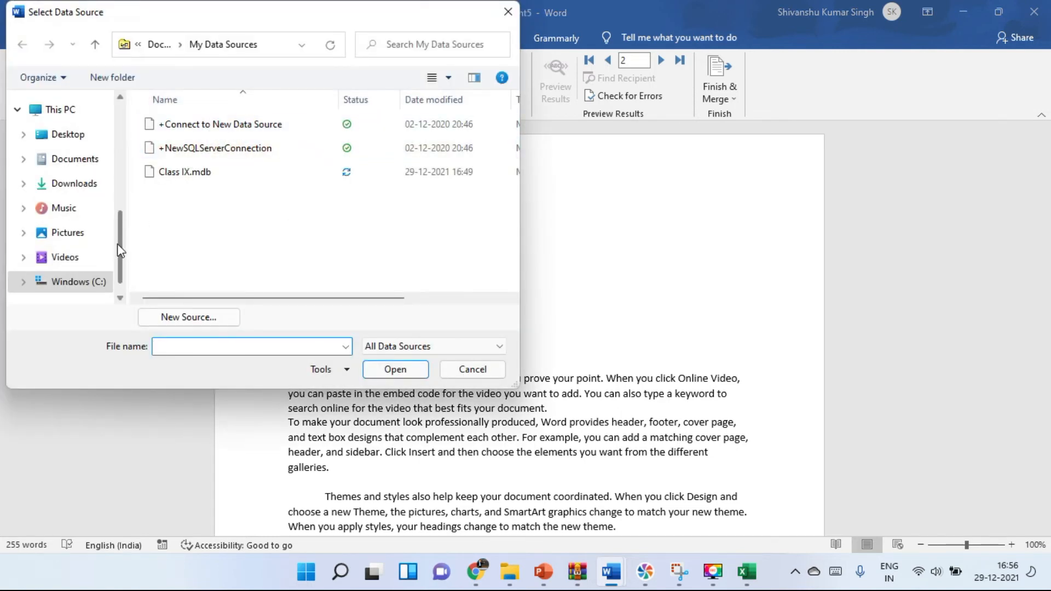
pyautogui.moveTo(116, 253); pyautogui.dragTo(121, 188)
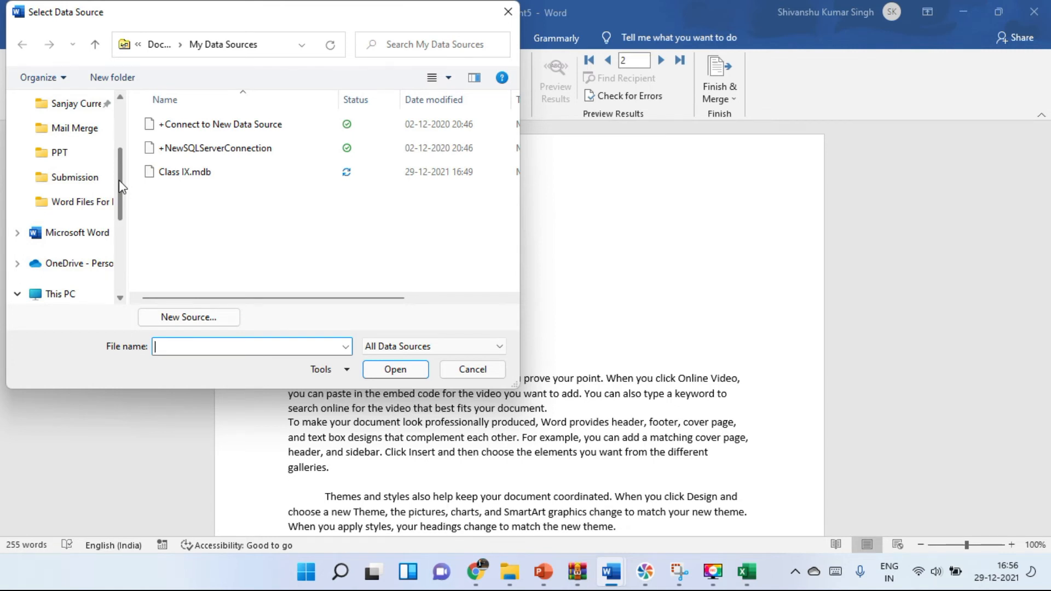
pyautogui.click(63, 208)
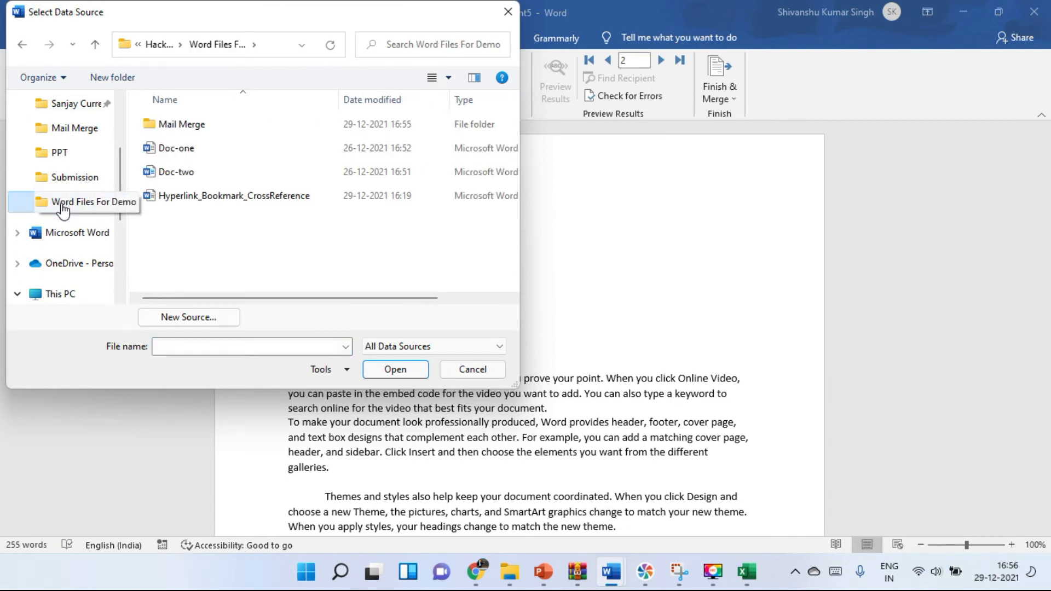
pyautogui.doubleClick(181, 129)
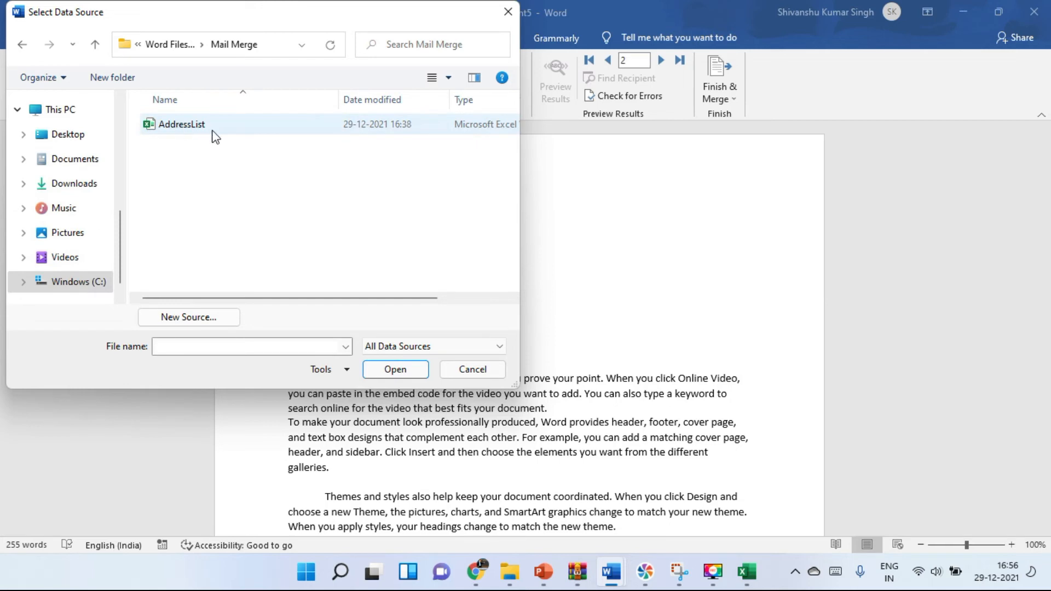
pyautogui.click(191, 129)
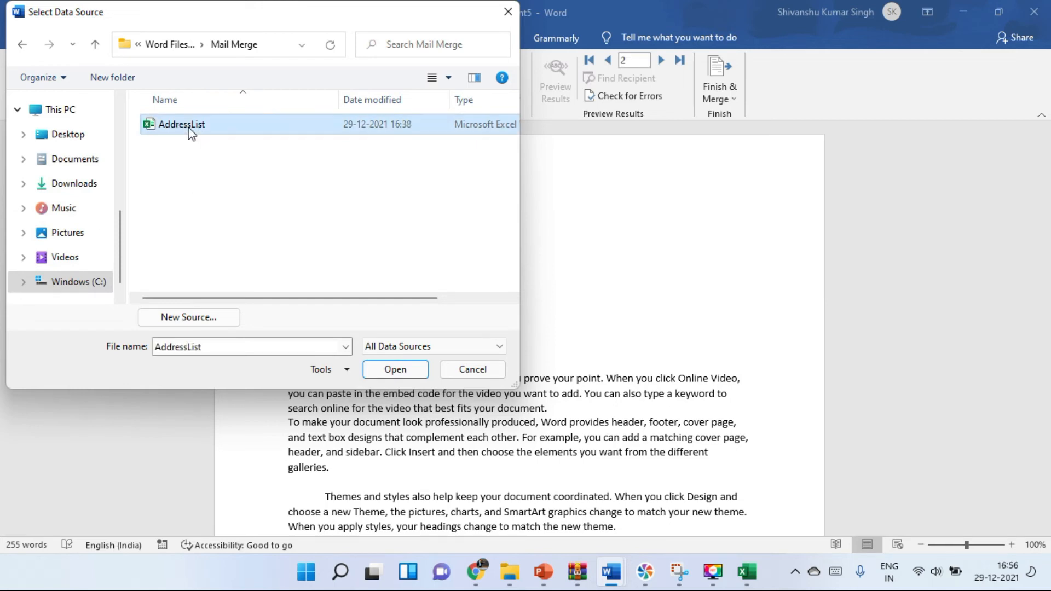
pyautogui.click(407, 372)
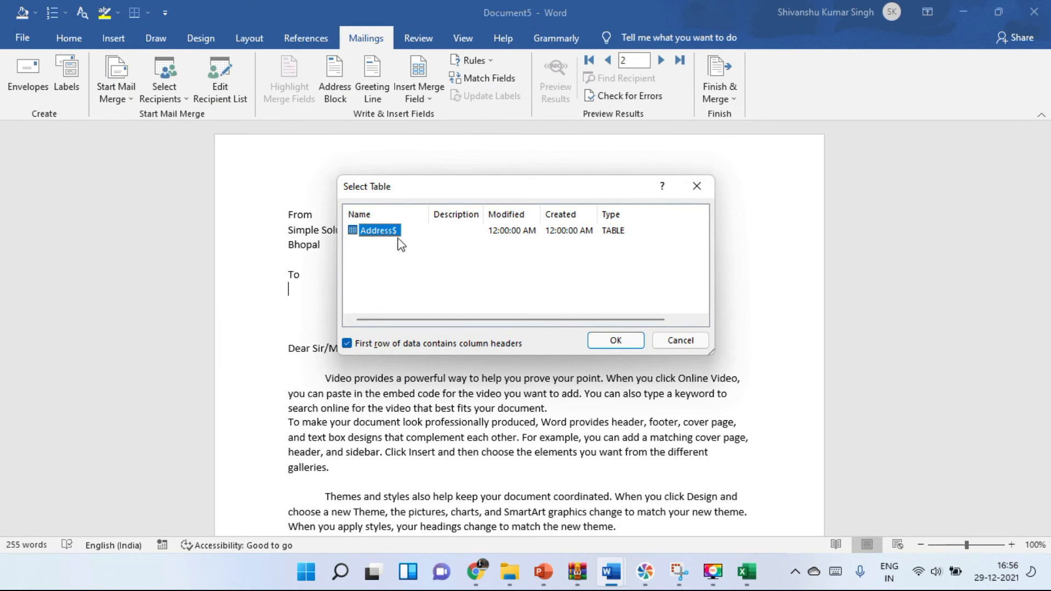
pyautogui.click(615, 340)
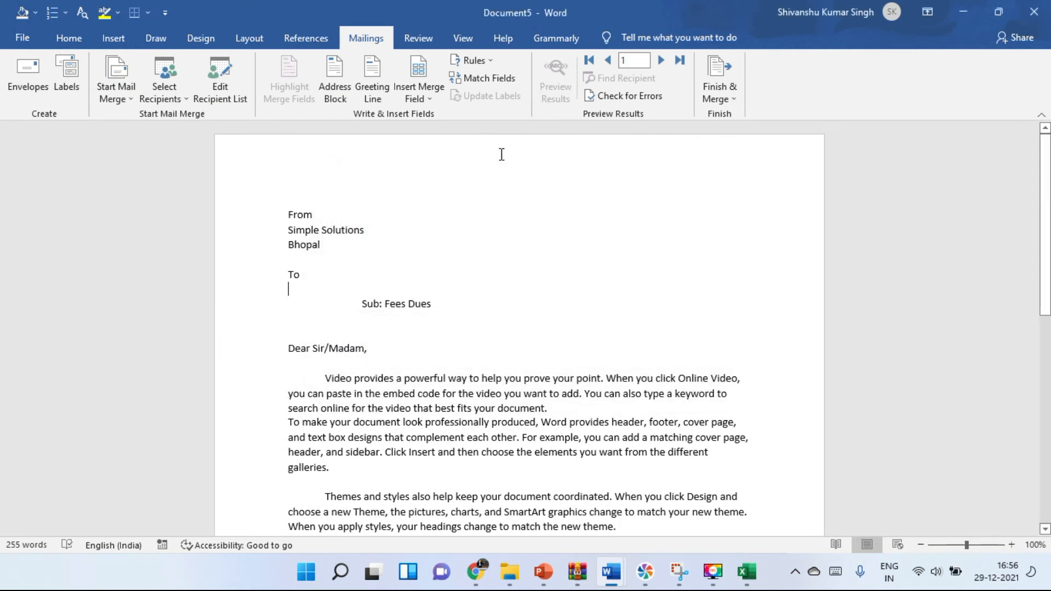
# - Insert the Name merge field below "To", and the Address and City fields together on the following line
pyautogui.click(434, 101)
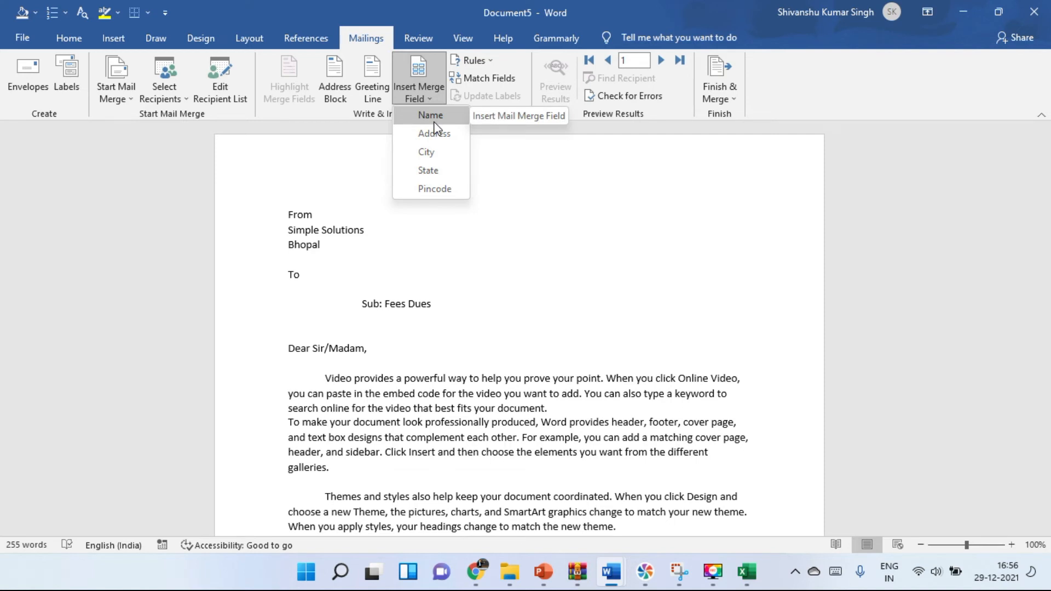
pyautogui.click(431, 115)
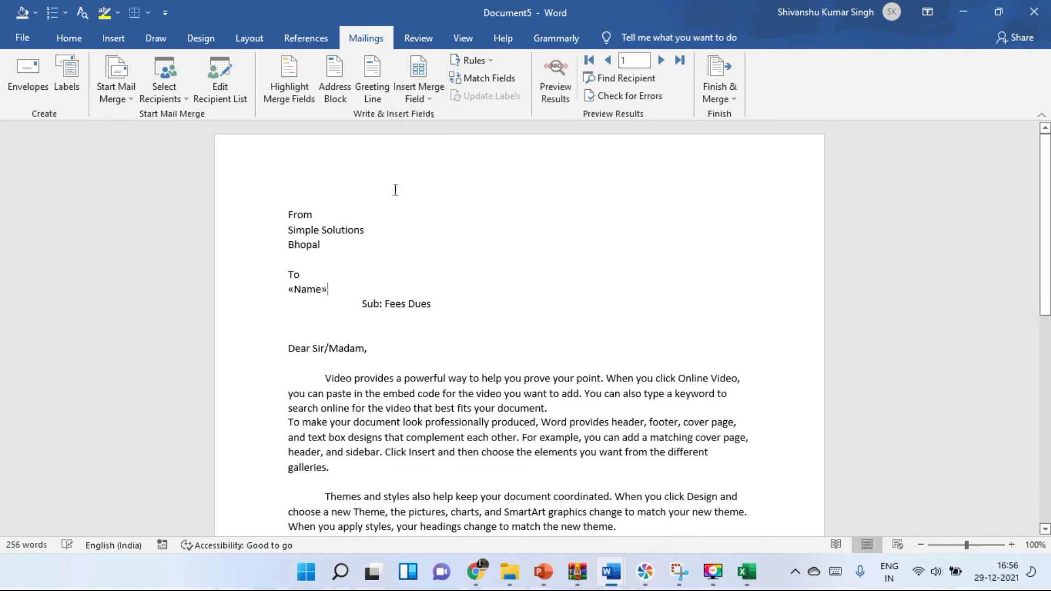
pyautogui.press('Return')
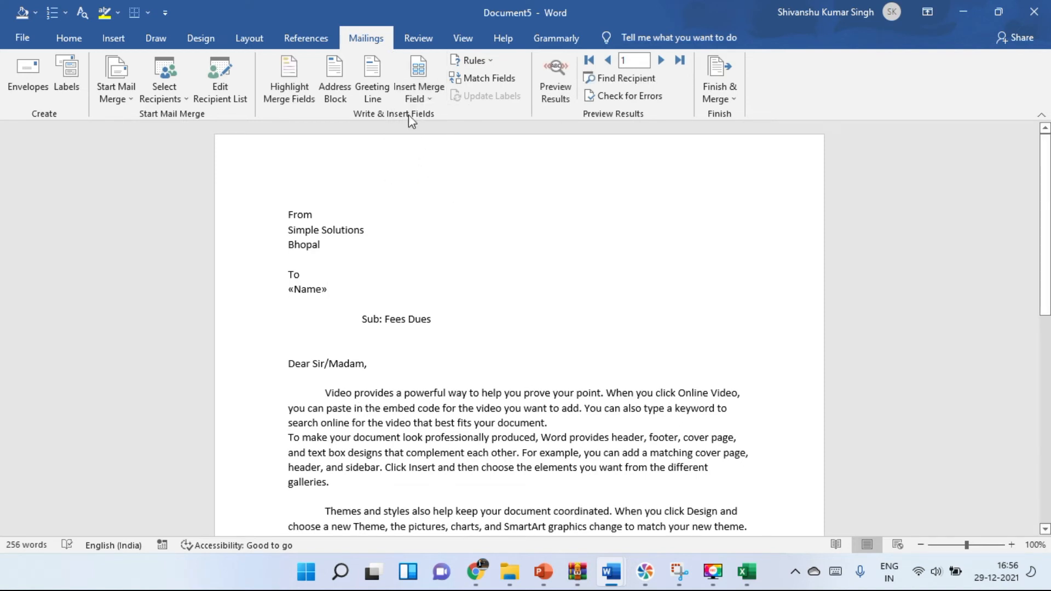
pyautogui.click(425, 97)
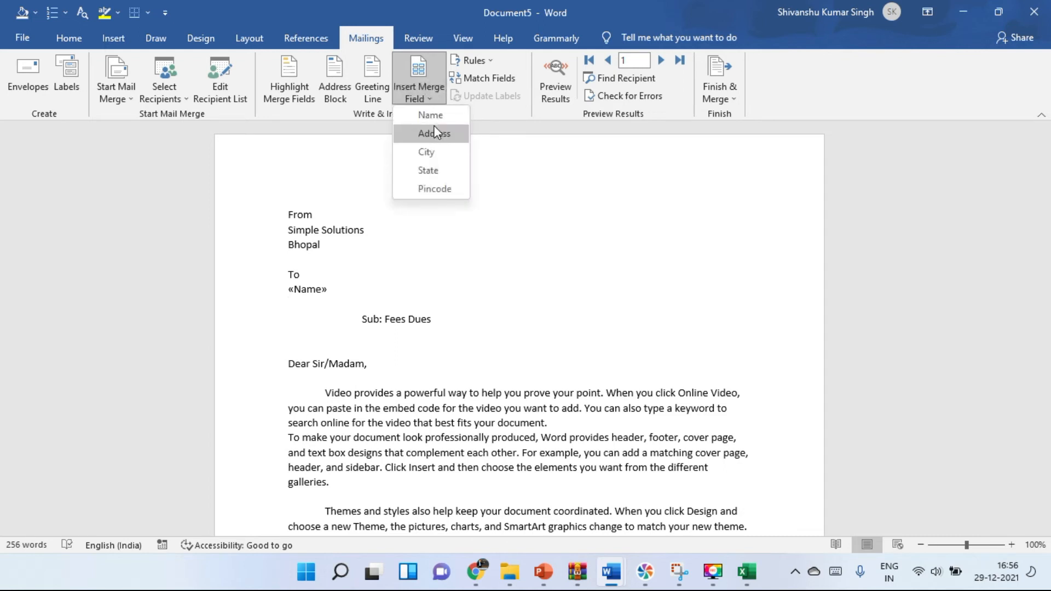
pyautogui.click(433, 127)
pyautogui.click(429, 82)
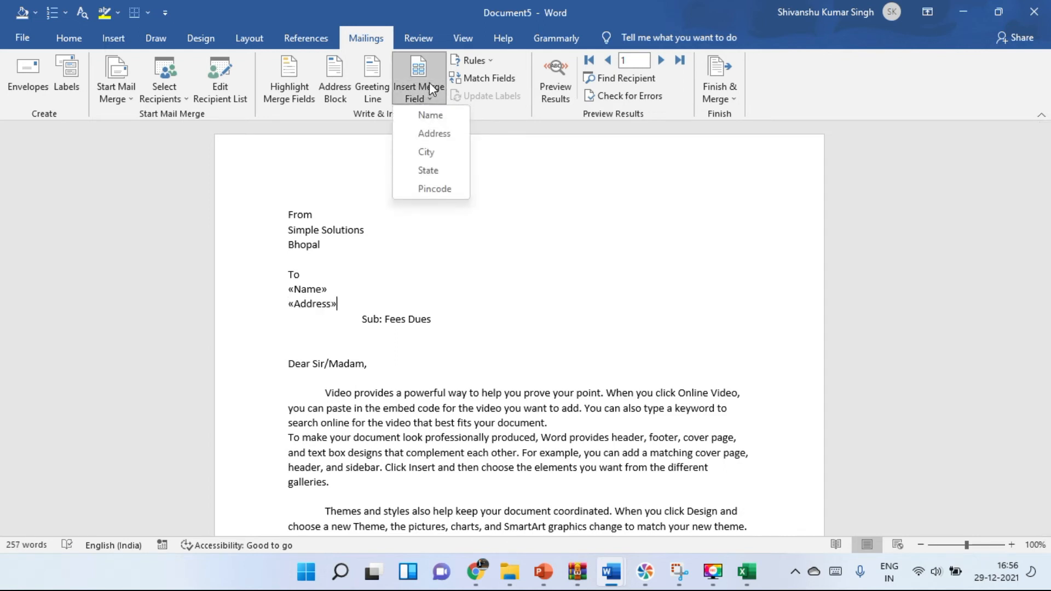
pyautogui.click(433, 153)
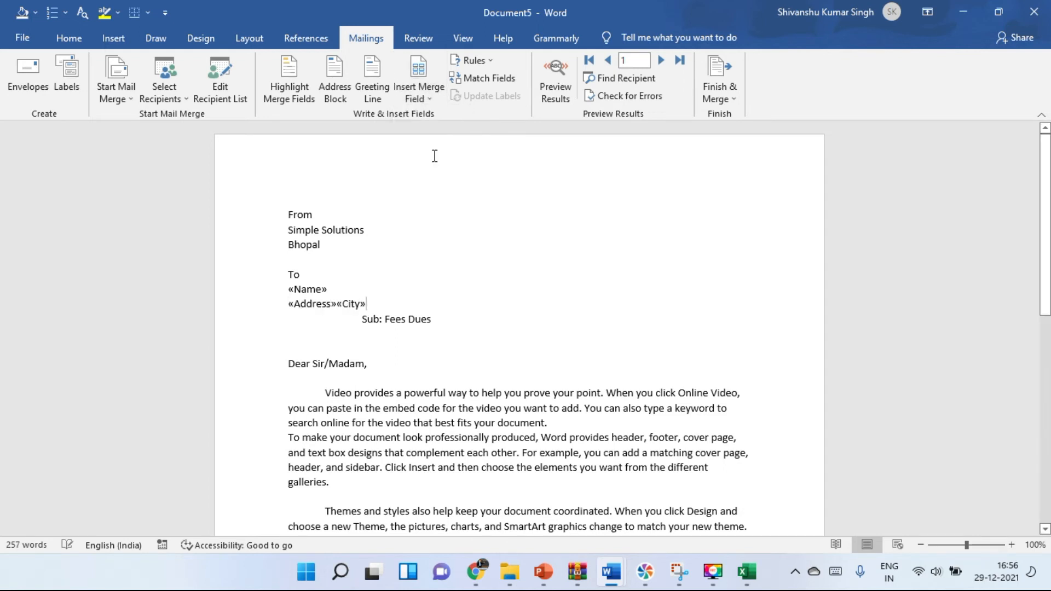
# - Add the State and Pincode merge fields on a new line below the address, followed by blank space before the subject
pyautogui.press('Return')
pyautogui.click(436, 97)
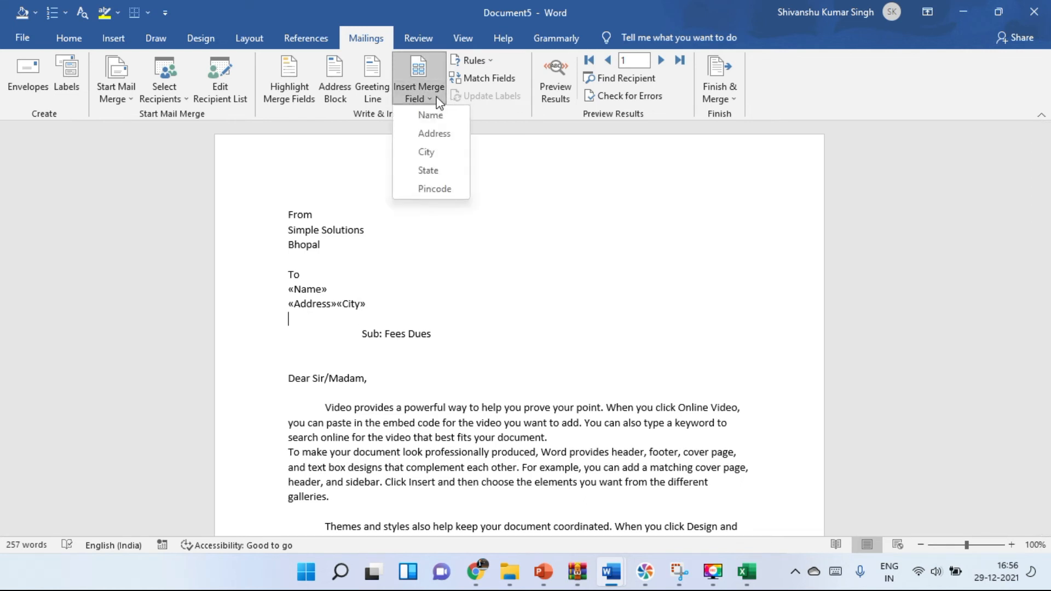
pyautogui.click(444, 164)
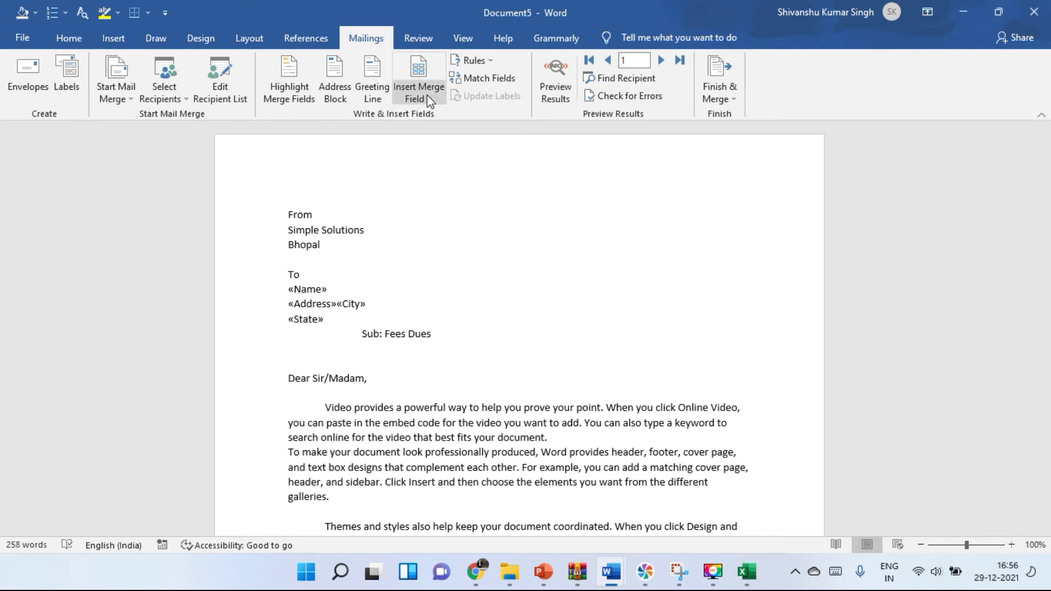
pyautogui.click(419, 88)
pyautogui.click(438, 186)
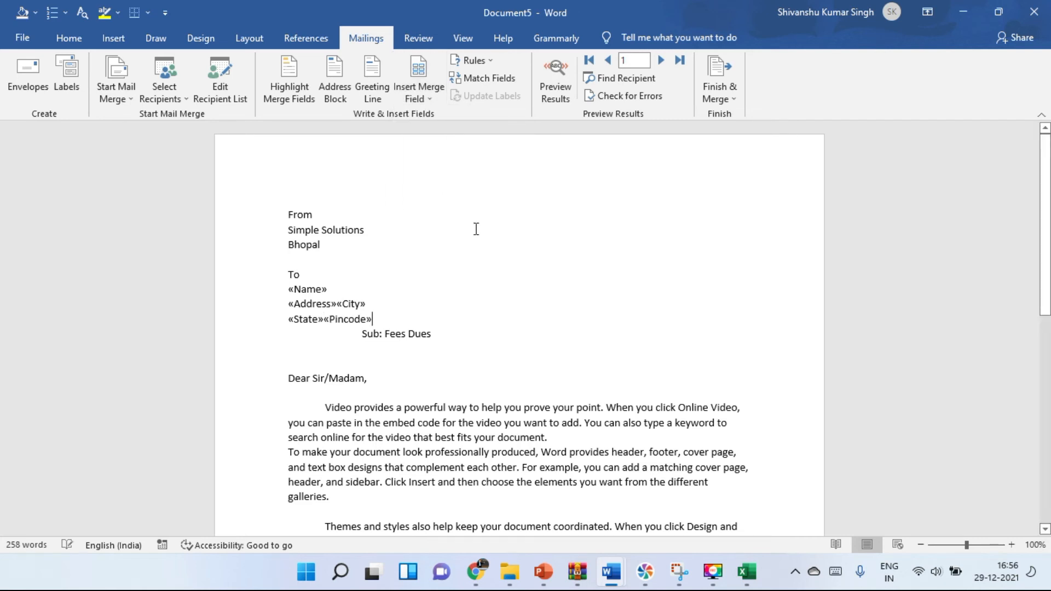
pyautogui.press('Return')
pyautogui.press('Return')
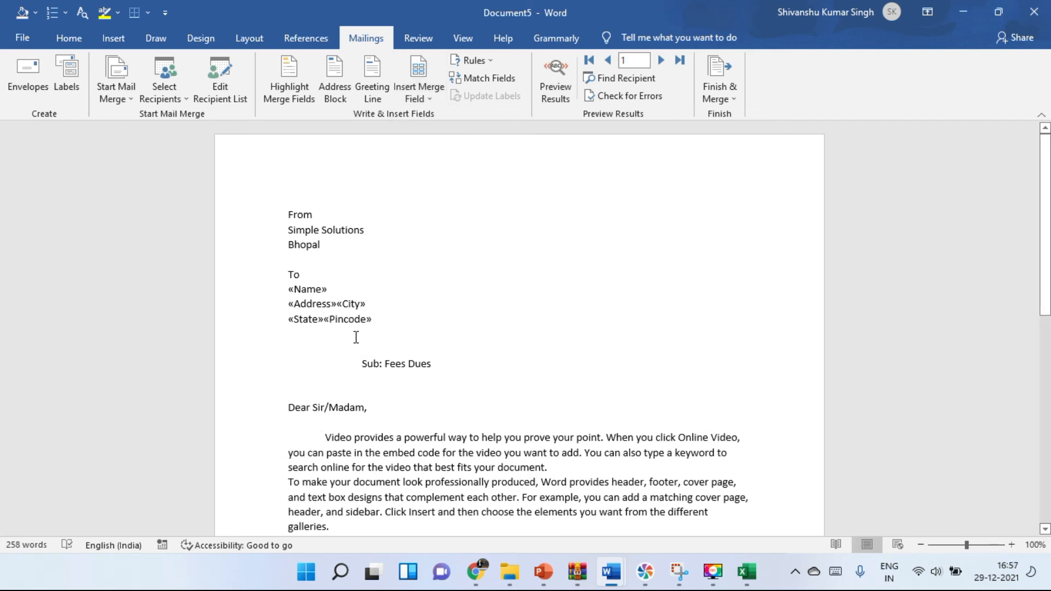
# - Preview the letter for each recipient up to record 5 and compare the records with the AddressList workbook in Excel
pyautogui.click(559, 101)
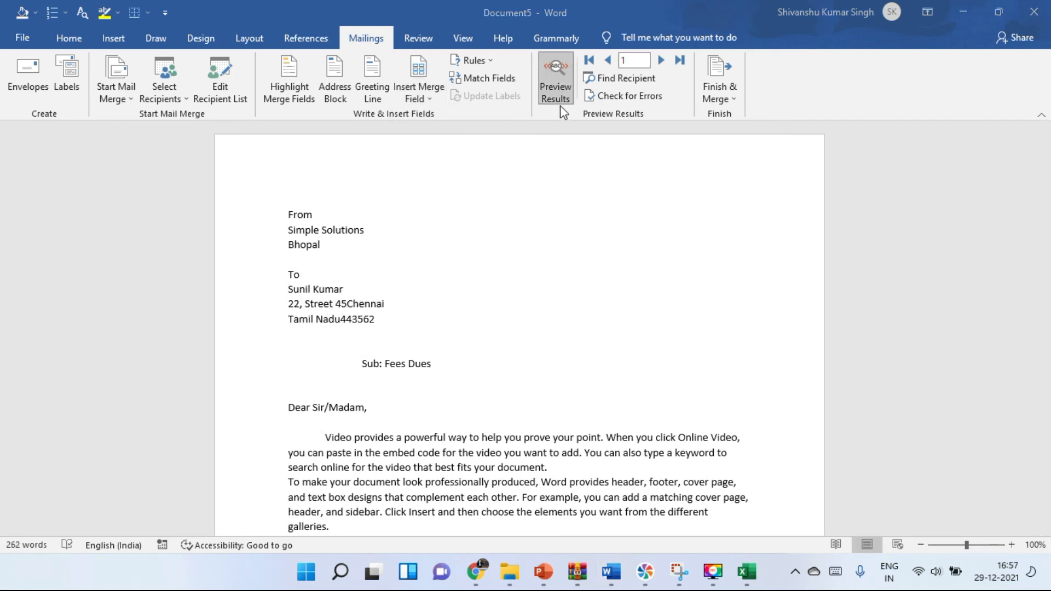
pyautogui.click(661, 61)
pyautogui.click(662, 61)
pyautogui.click(661, 61)
pyautogui.click(662, 61)
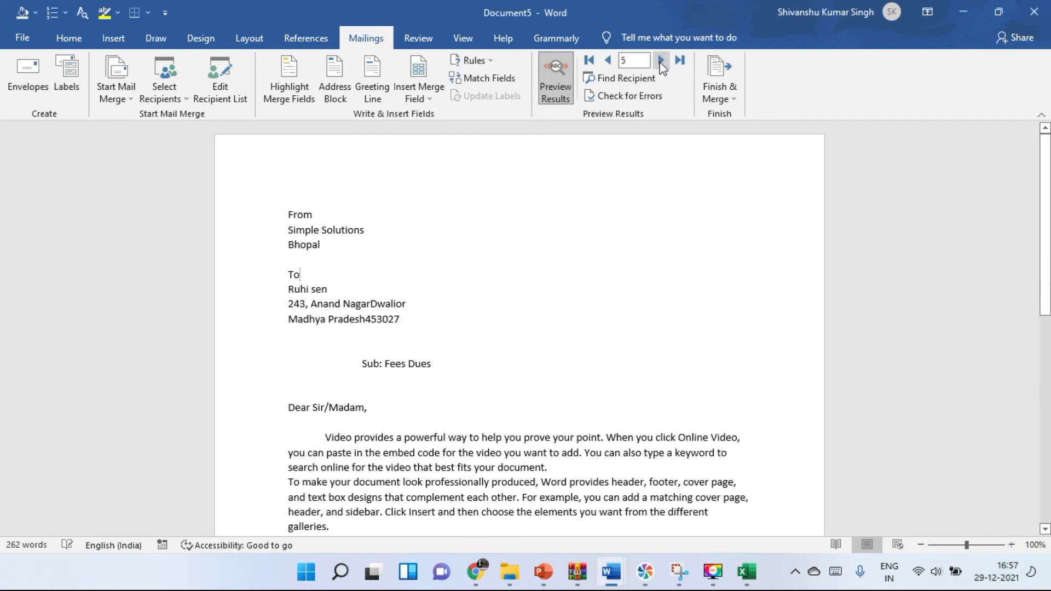
pyautogui.moveTo(744, 575)
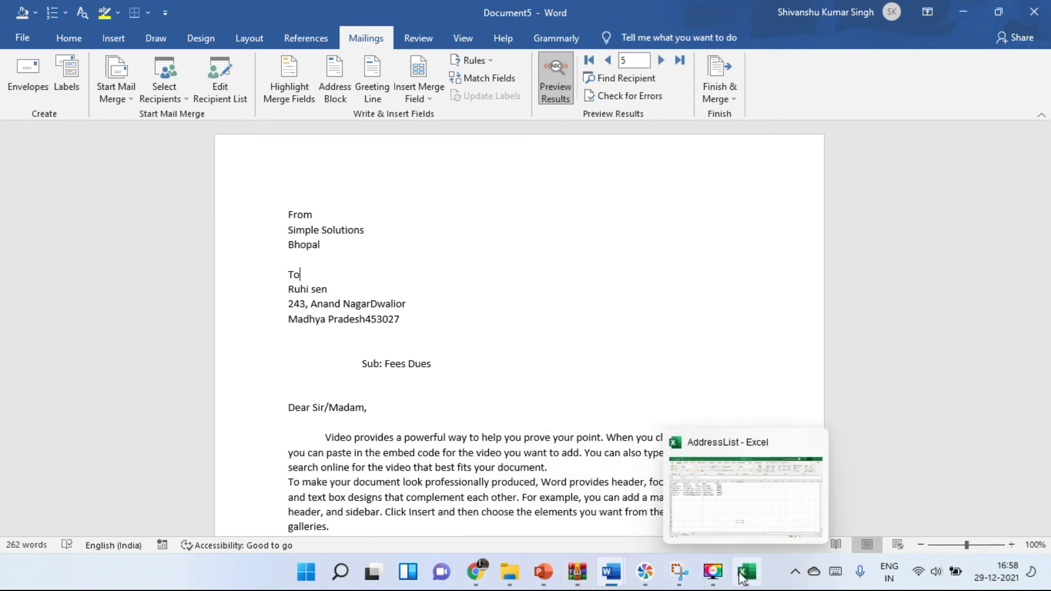
pyautogui.click(715, 519)
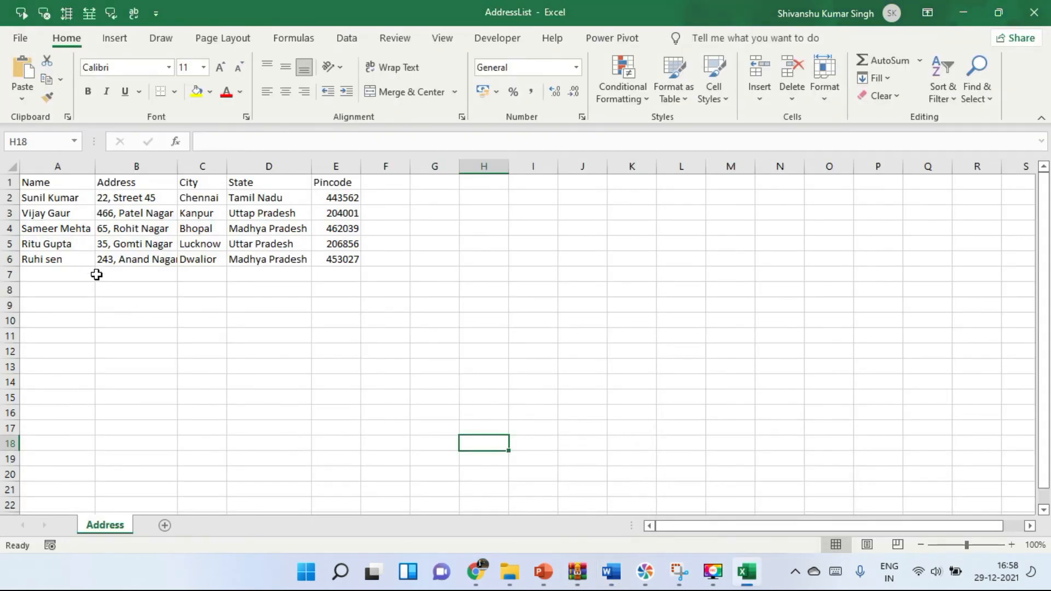
pyautogui.click(964, 9)
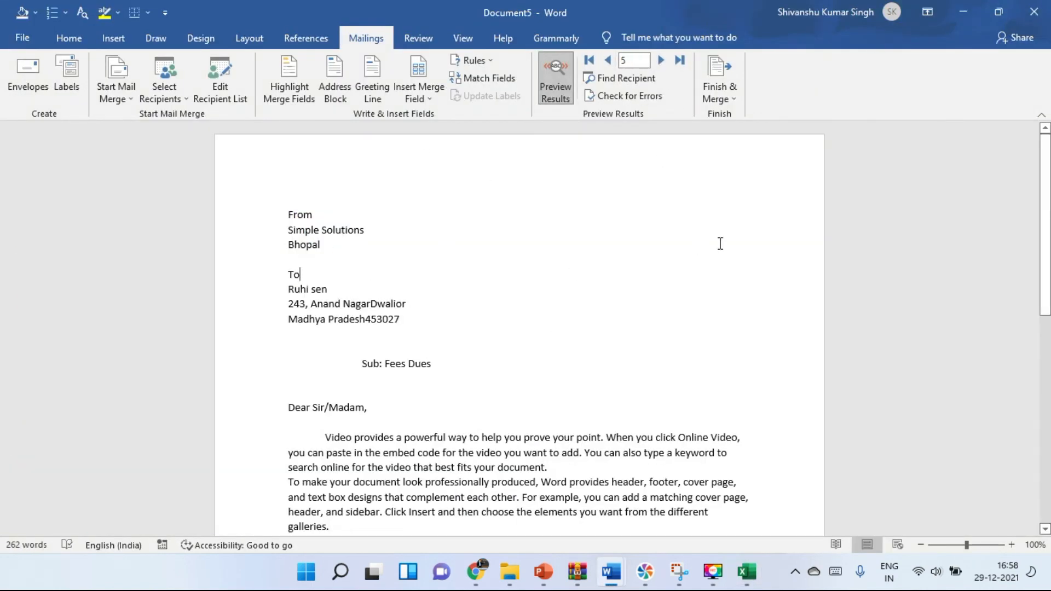
# - Merge all records into a new document of individual letters, and minimize it after looking over the letters
pyautogui.click(727, 100)
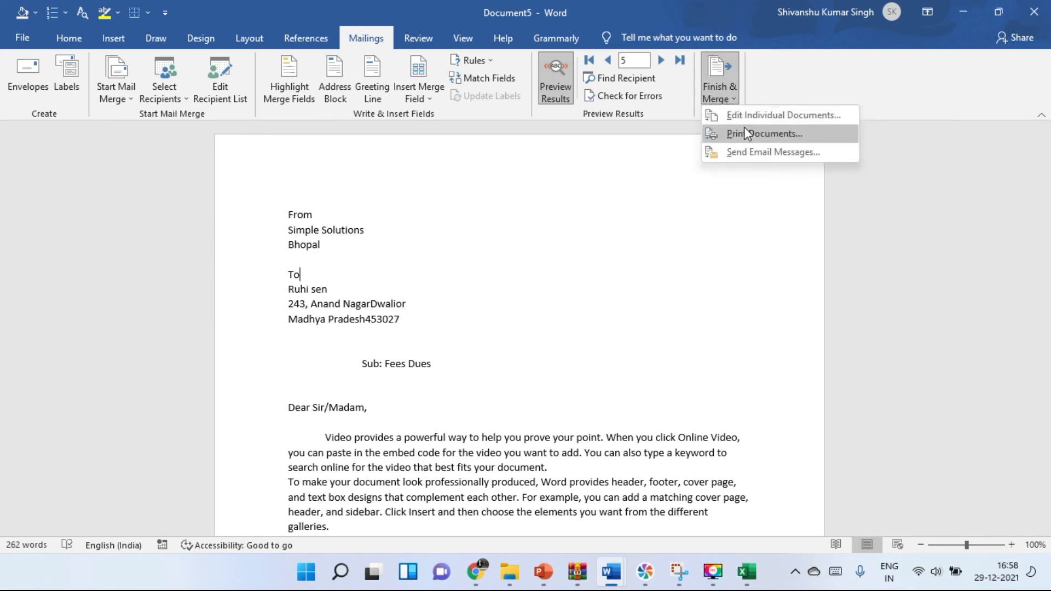
pyautogui.click(744, 116)
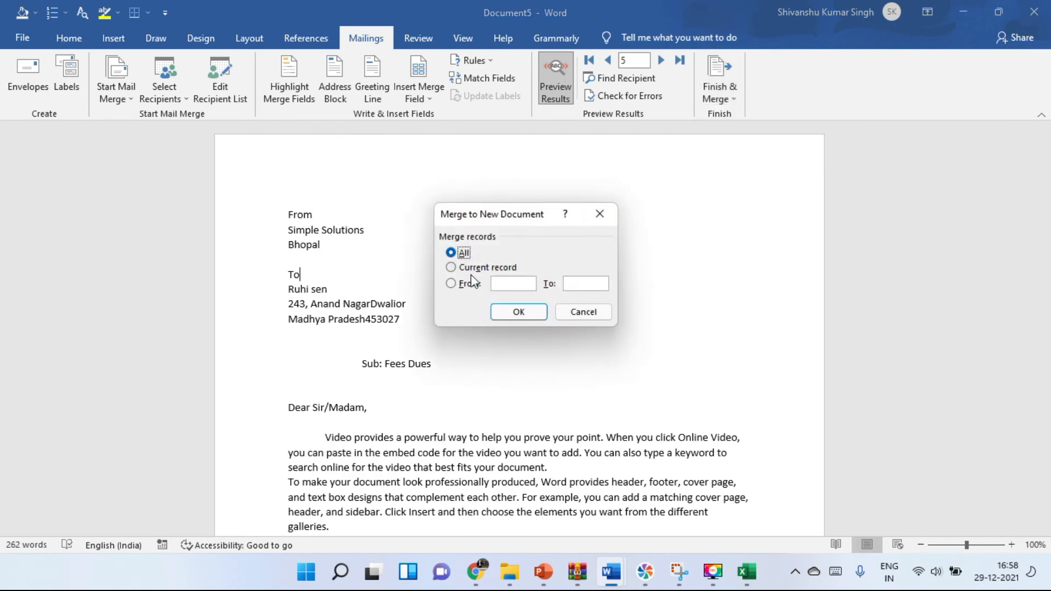
pyautogui.click(509, 314)
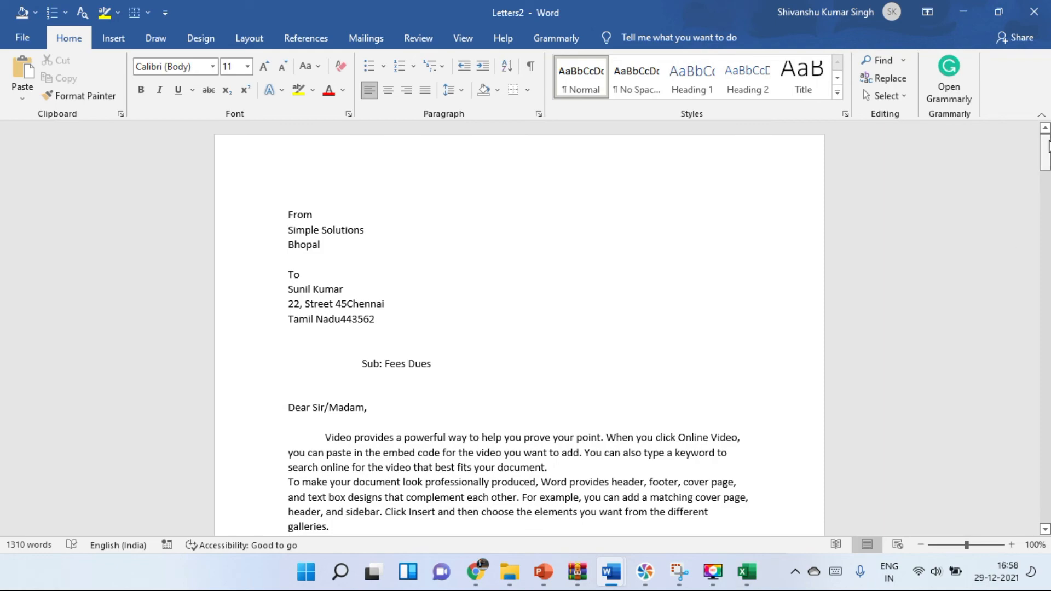
pyautogui.moveTo(1049, 147)
pyautogui.mouseDown()
pyautogui.moveTo(1048, 466)
pyautogui.moveTo(1048, 134)
pyautogui.mouseUp()
pyautogui.click(971, 12)
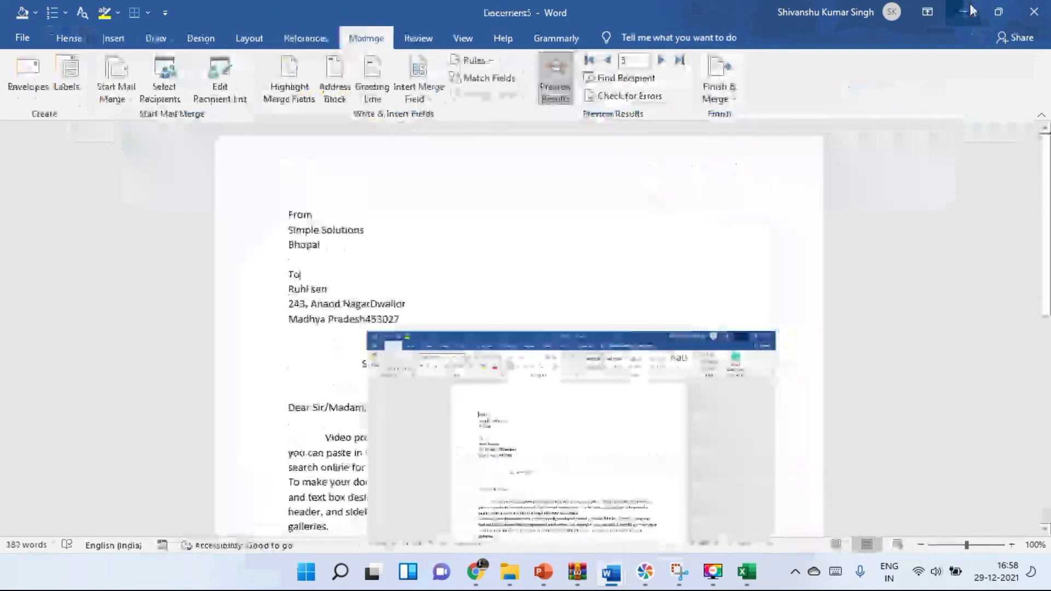